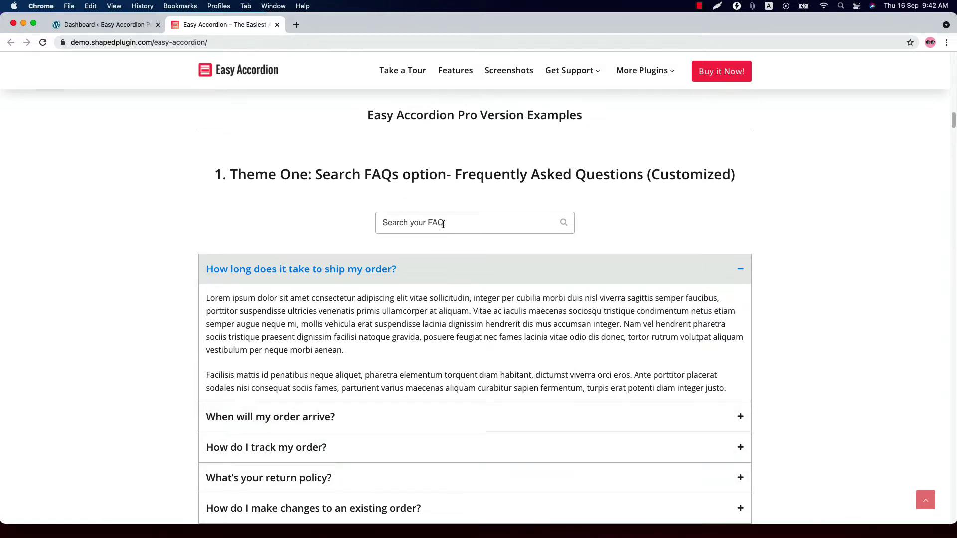
Scroll the demo page past Theme One to the Theme Two Expand/Collapse All example
scroll(444, 266, "down", 10)
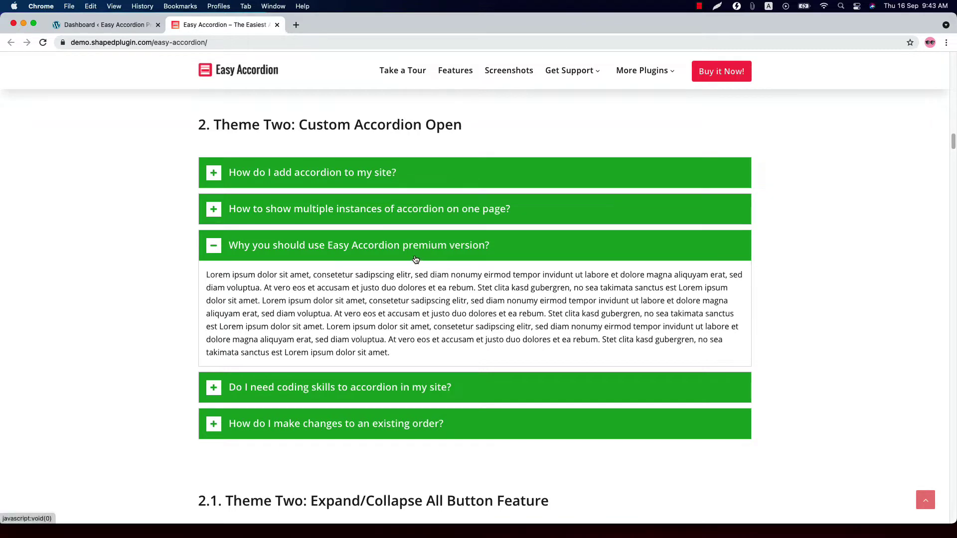
scroll(414, 259, "down", 8)
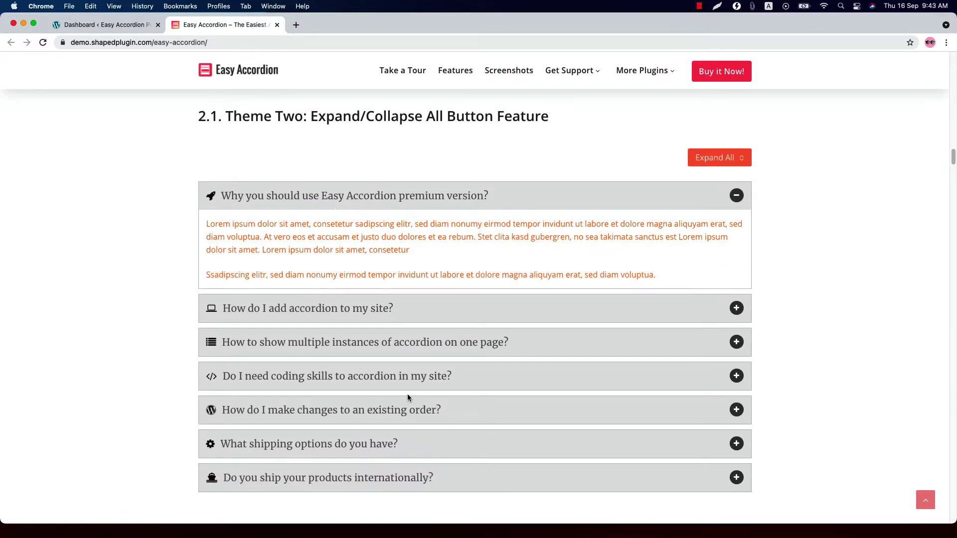
Expand all Theme Two accordion items, then collapse them again
left_click(721, 163)
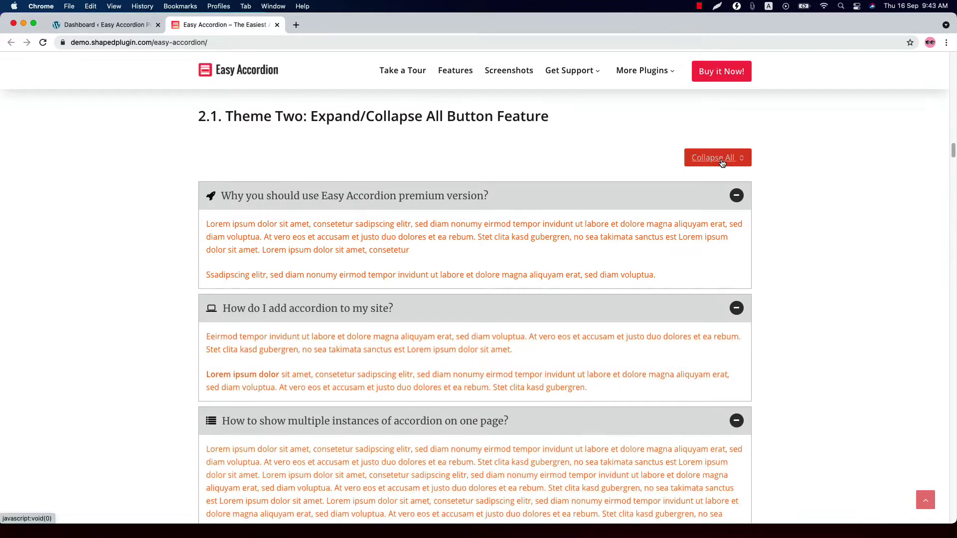
left_click(721, 163)
scroll(721, 159, "down", 6)
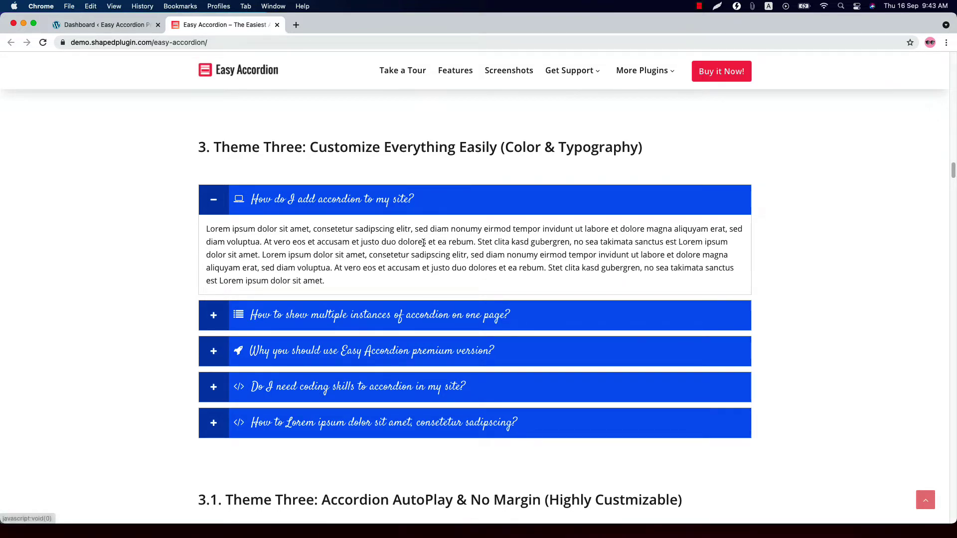
Toggle Theme Five's first question closed and open, then open Theme Six's first answer
scroll(421, 230, "down", 7)
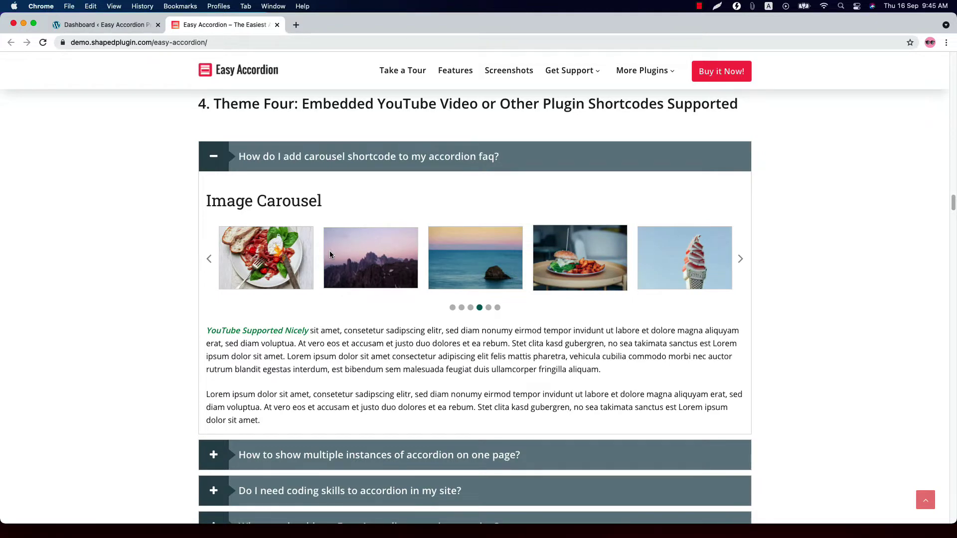
scroll(330, 253, "down", 10)
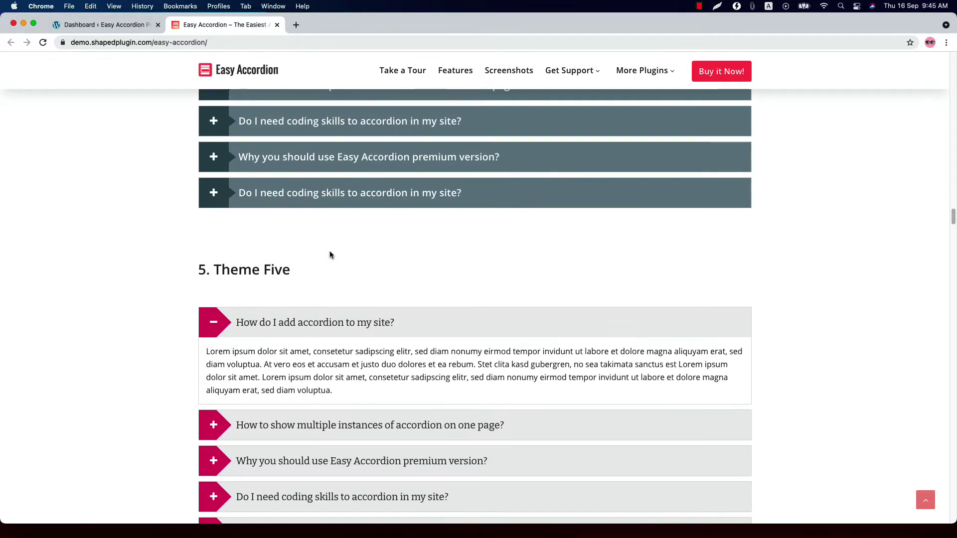
left_click(349, 228)
left_click(349, 228)
scroll(348, 227, "down", 8)
left_click(351, 202)
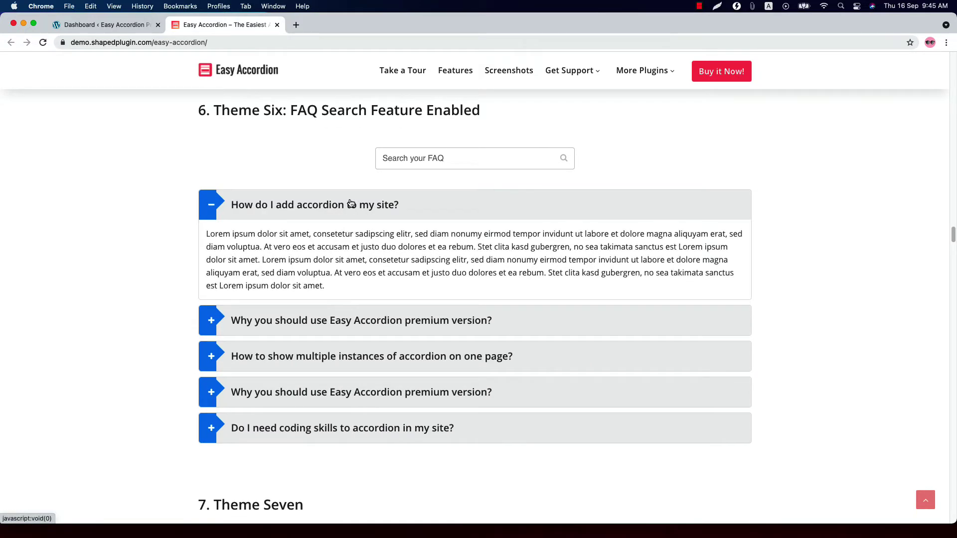
Close Theme Six's answer, then try Theme Ten's first and second questions
left_click(350, 203)
scroll(349, 198, "down", 6)
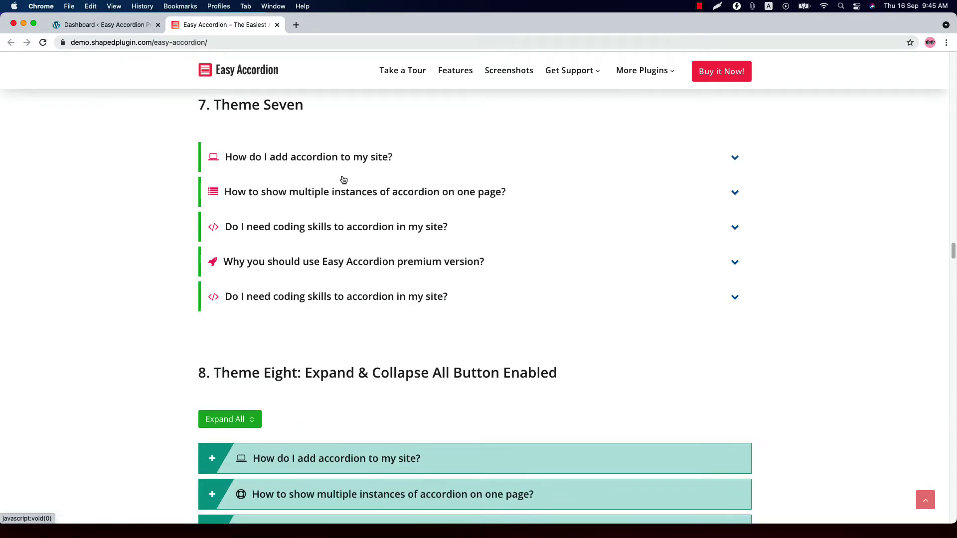
scroll(310, 167, "down", 5)
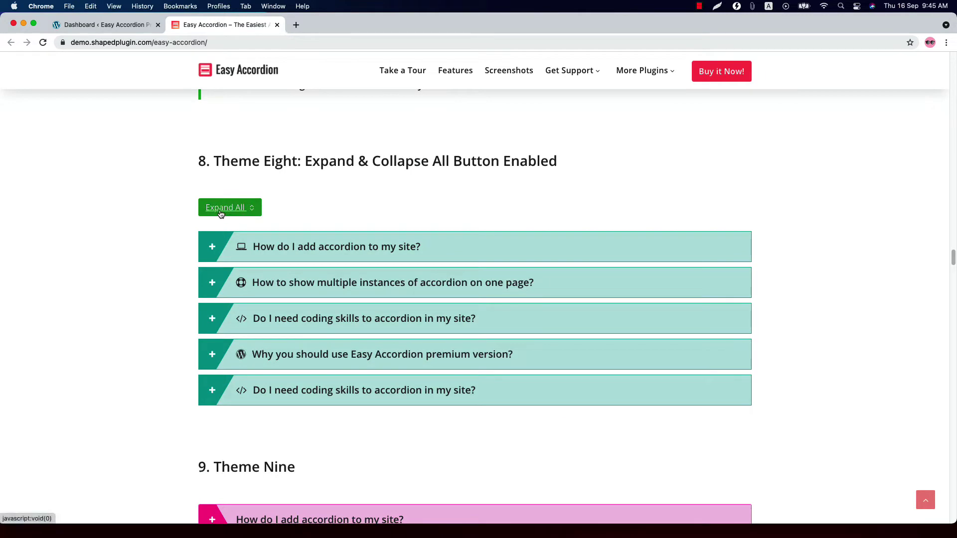
scroll(289, 251, "down", 8)
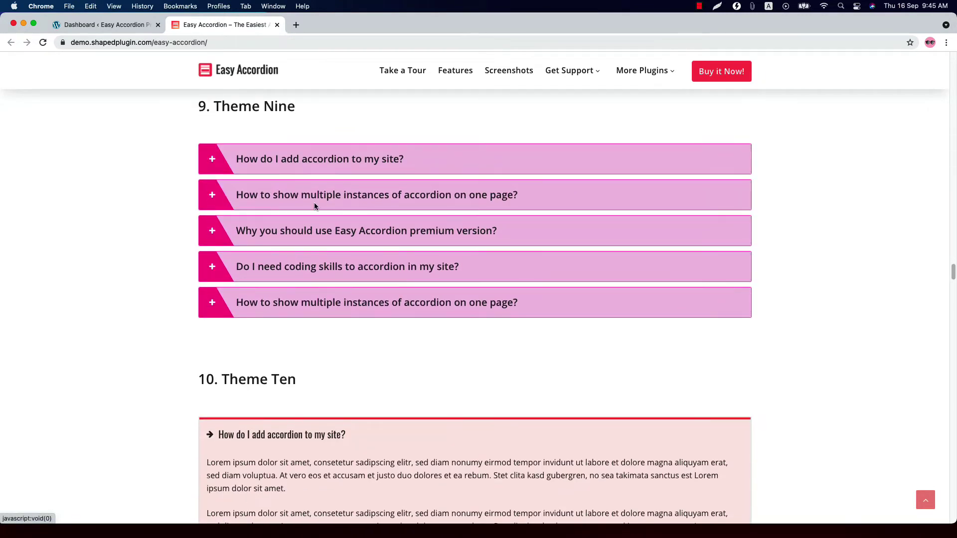
scroll(314, 202, "down", 5)
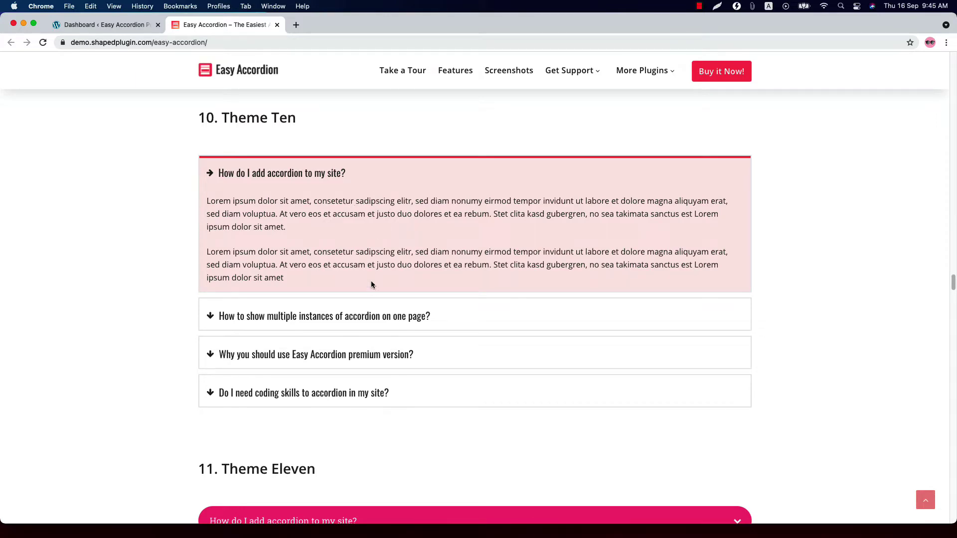
left_click(371, 314)
left_click(371, 228)
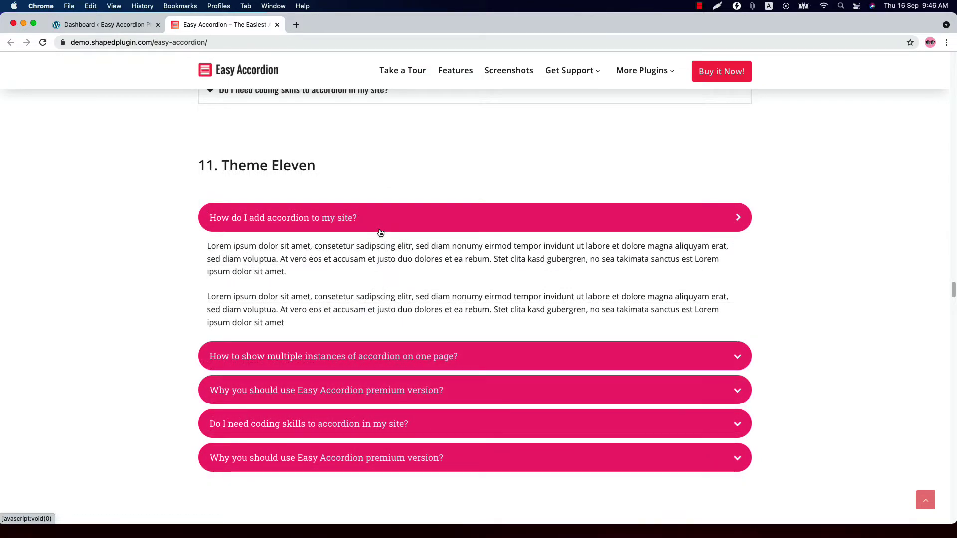
Browse down through Themes Eleven to Sixteen to the Nested or Multi-level Accordion example
scroll(380, 233, "down", 8)
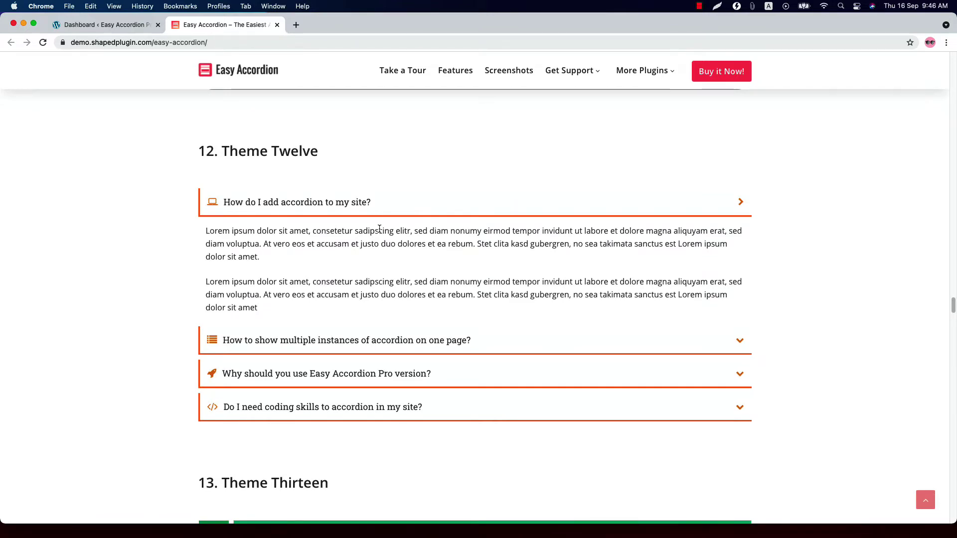
scroll(214, 333, "down", 10)
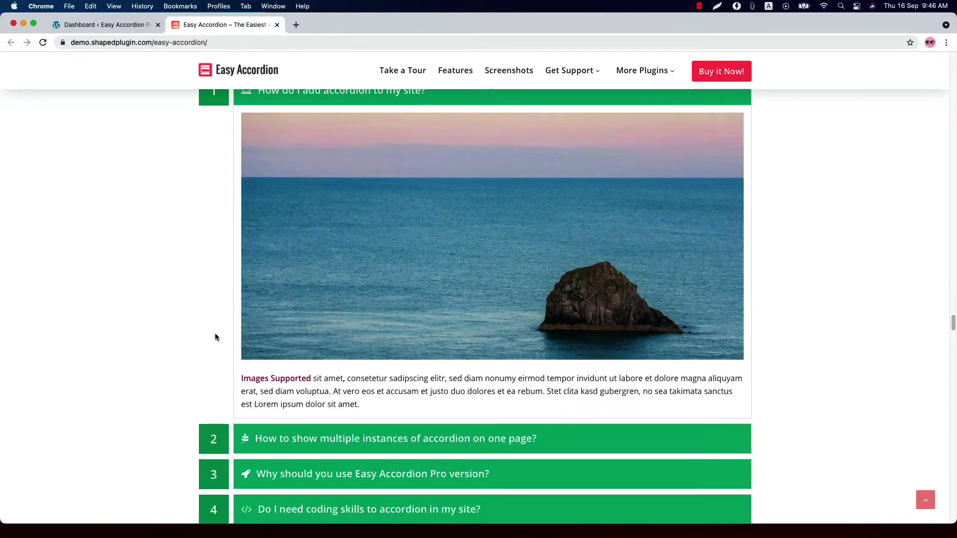
scroll(248, 295, "up", 1)
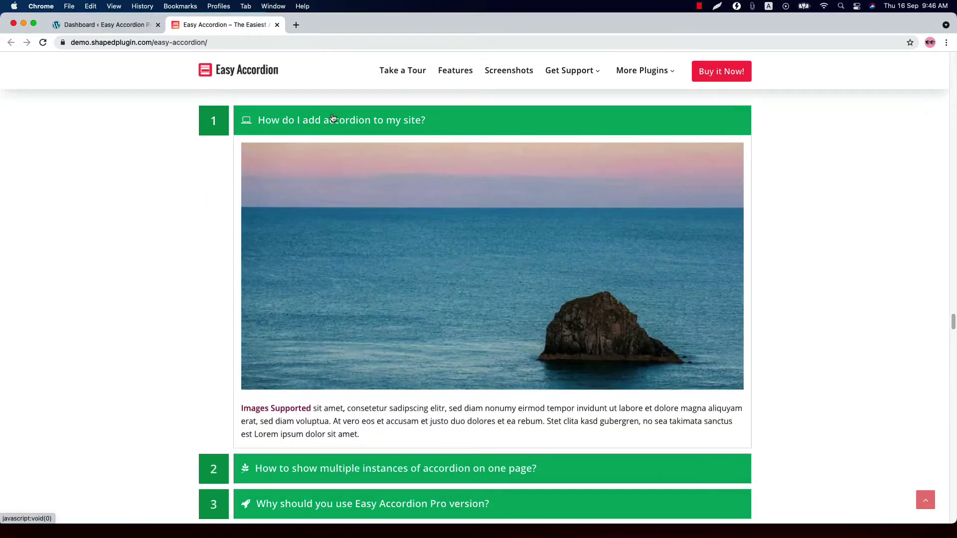
scroll(334, 196, "down", 6)
scroll(334, 197, "down", 4)
scroll(344, 219, "down", 1)
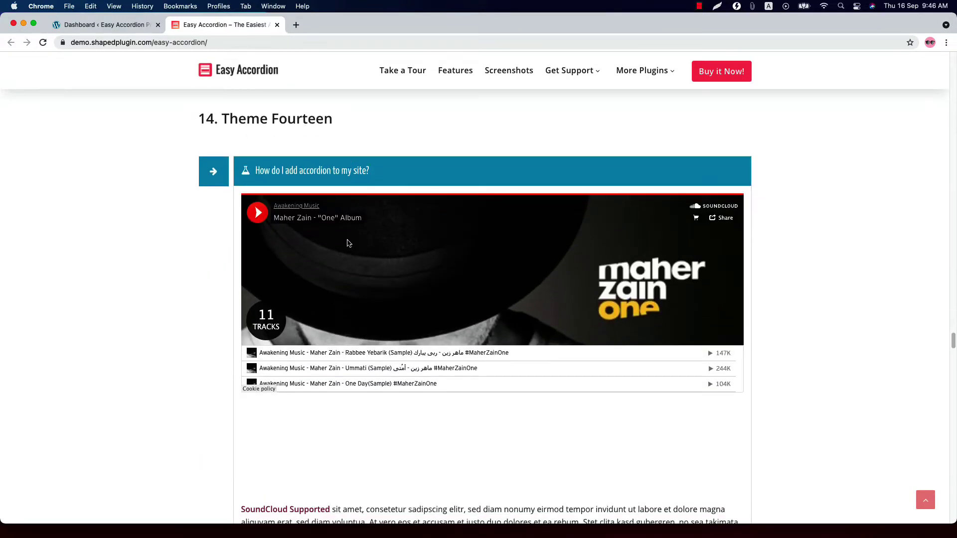
scroll(388, 241, "down", 12)
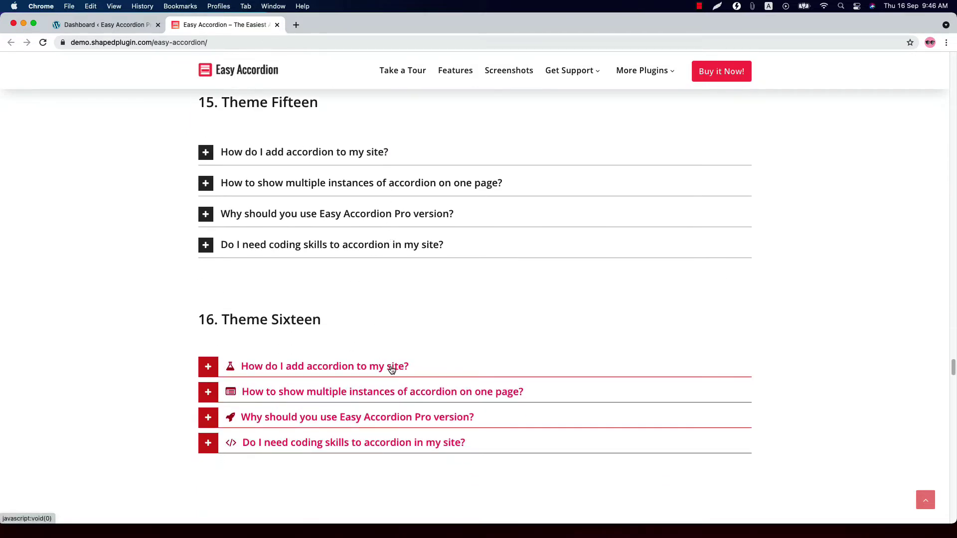
scroll(453, 240, "down", 9)
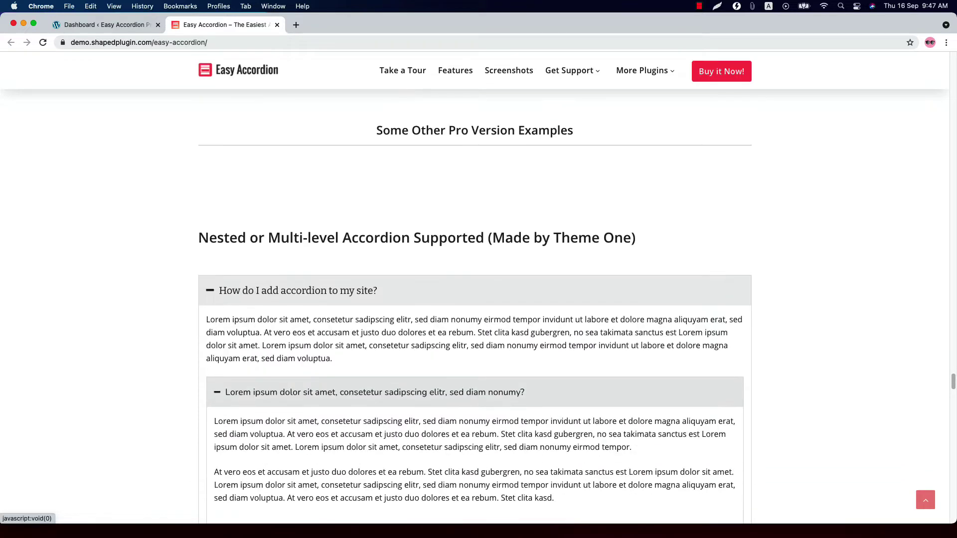
Try the nested accordion's first question, its inner sub-question, and 'How to show multiple instances'
scroll(451, 236, "down", 1)
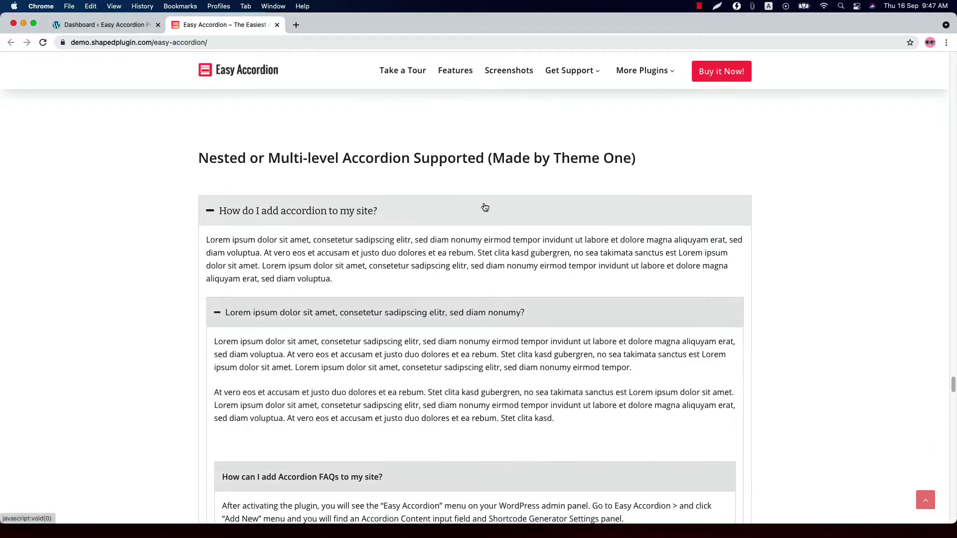
left_click(485, 208)
left_click(435, 245)
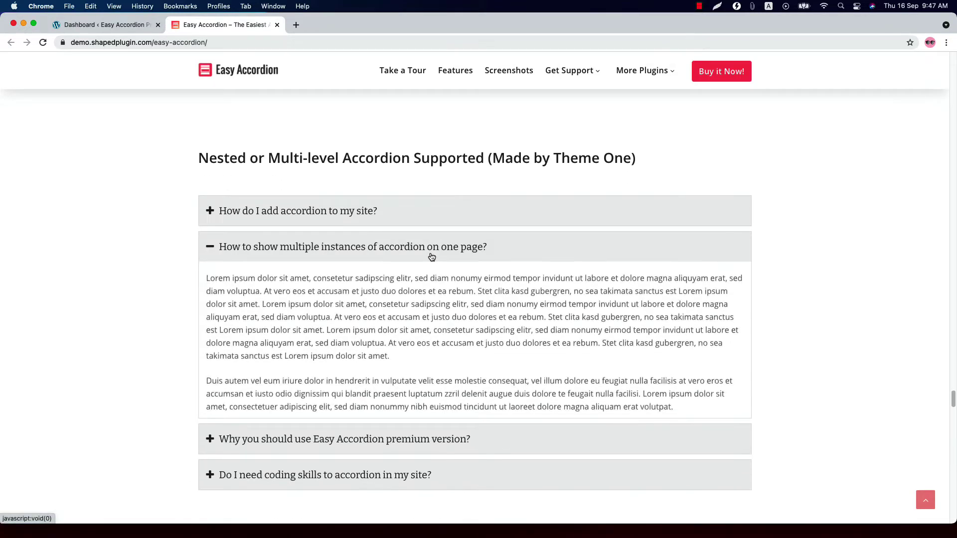
left_click(432, 208)
left_click(428, 312)
left_click(406, 212)
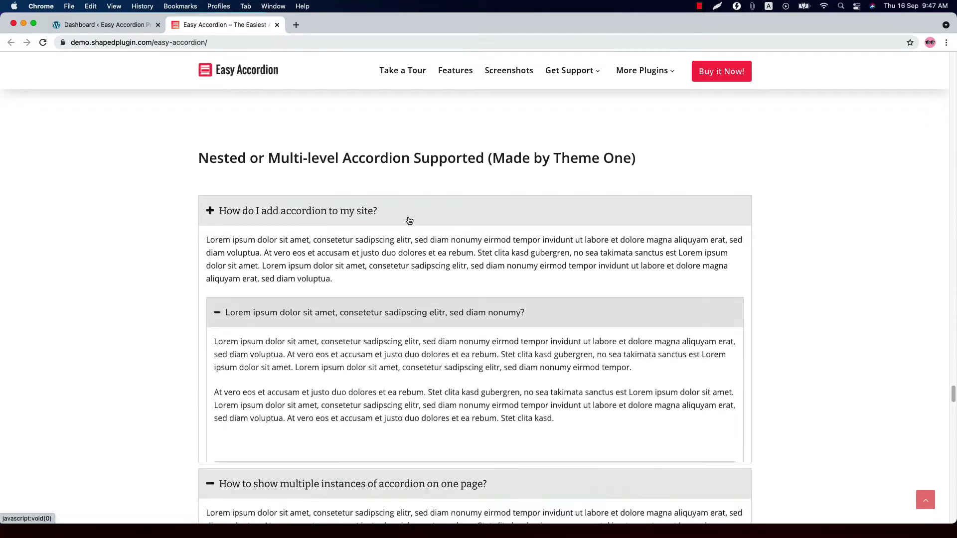
Open the Horizontal Accordion's 'Can I customize the accordion?' panel, then go to the WordPress Dashboard
scroll(410, 220, "down", 8)
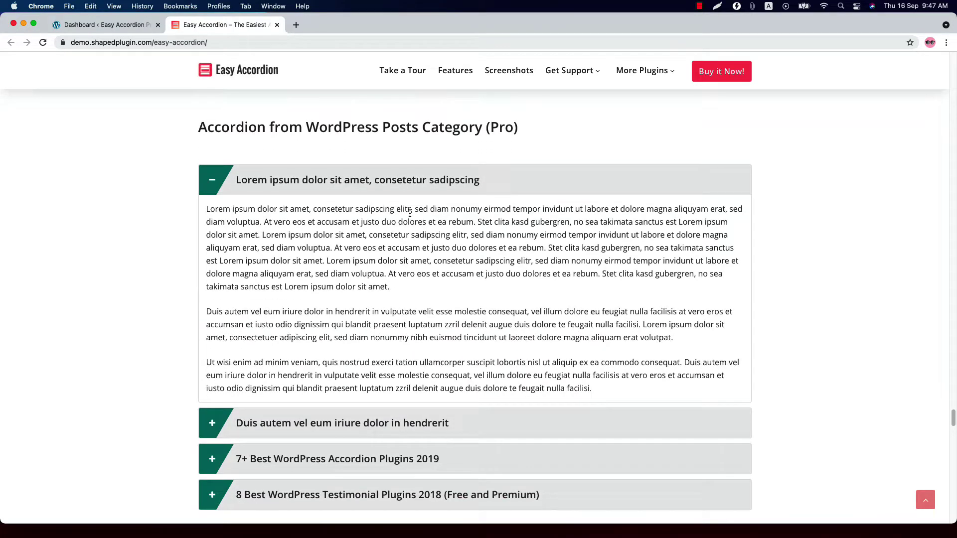
scroll(409, 213, "down", 15)
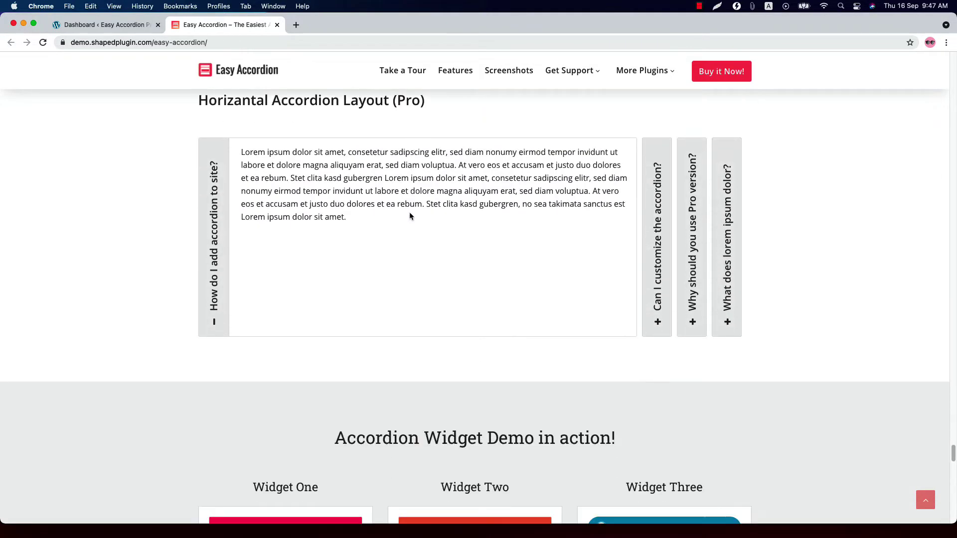
left_click(656, 241)
scroll(677, 259, "up", 3)
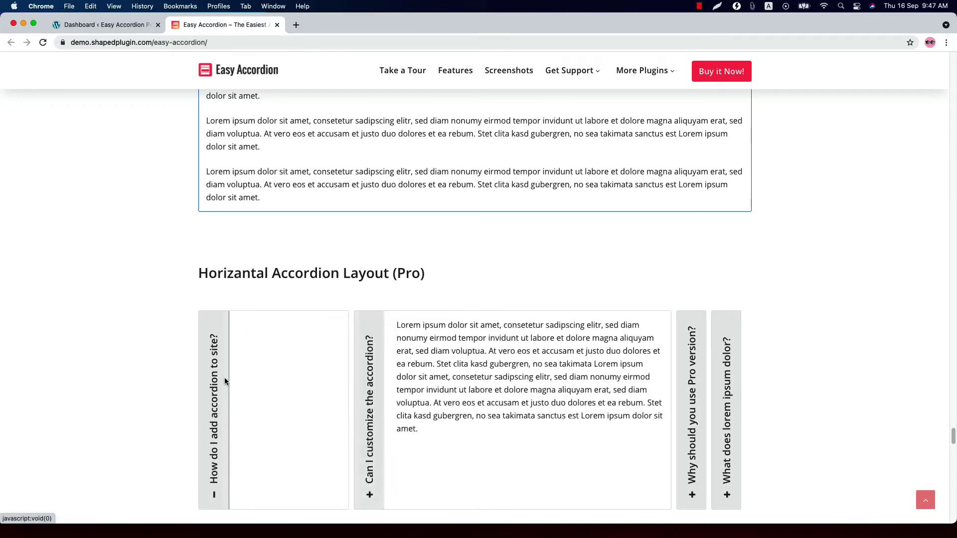
scroll(344, 364, "up", 6)
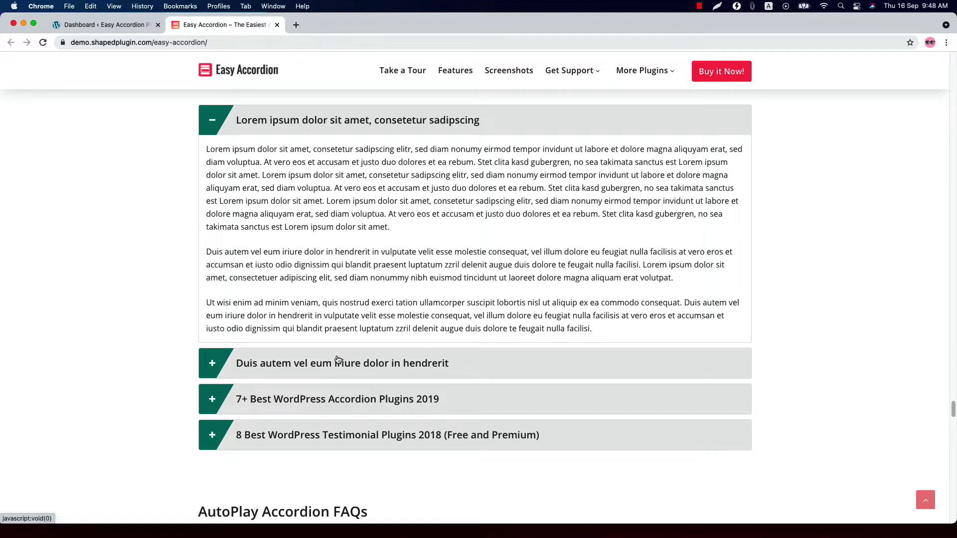
left_click(110, 25)
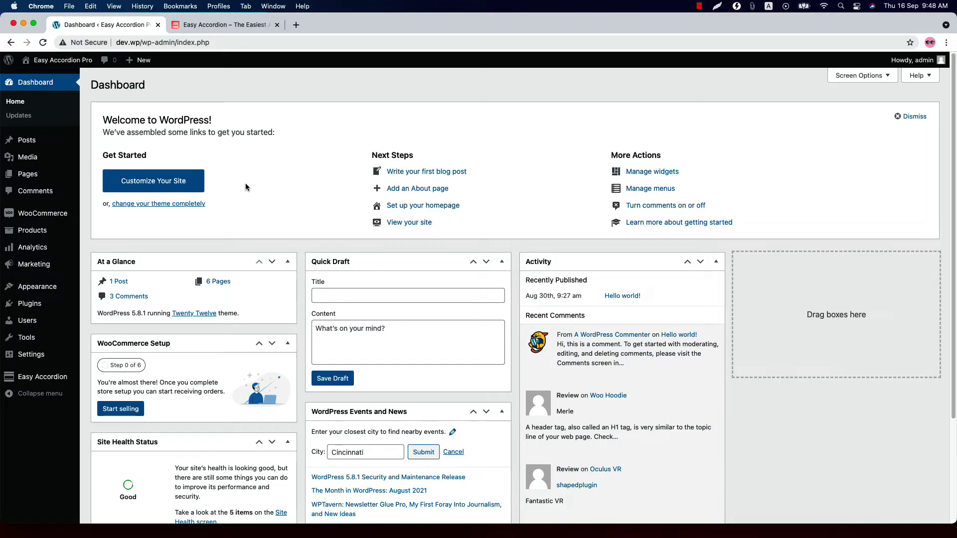
Open Easy Accordion > Accordion Groups to list the 30 existing groups
mouse_move(55, 376)
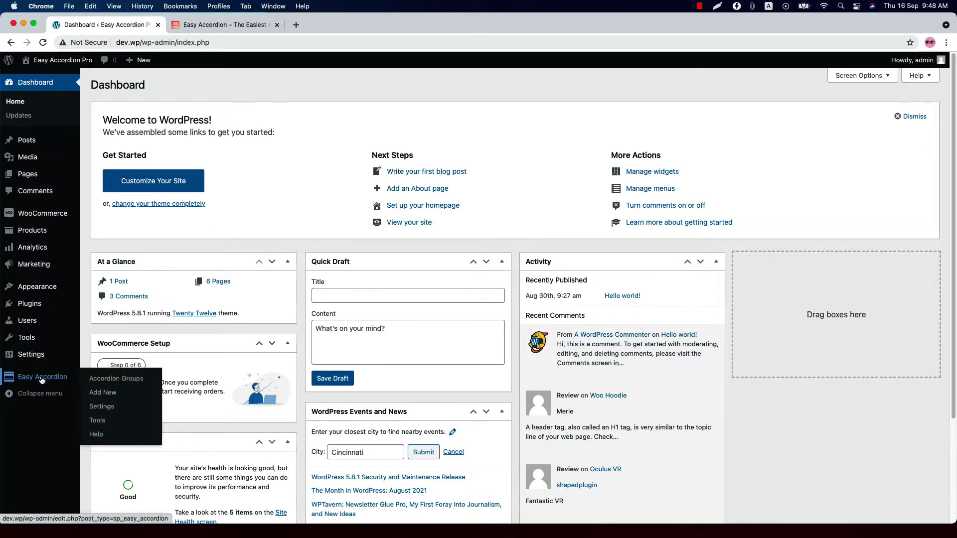
left_click(42, 378)
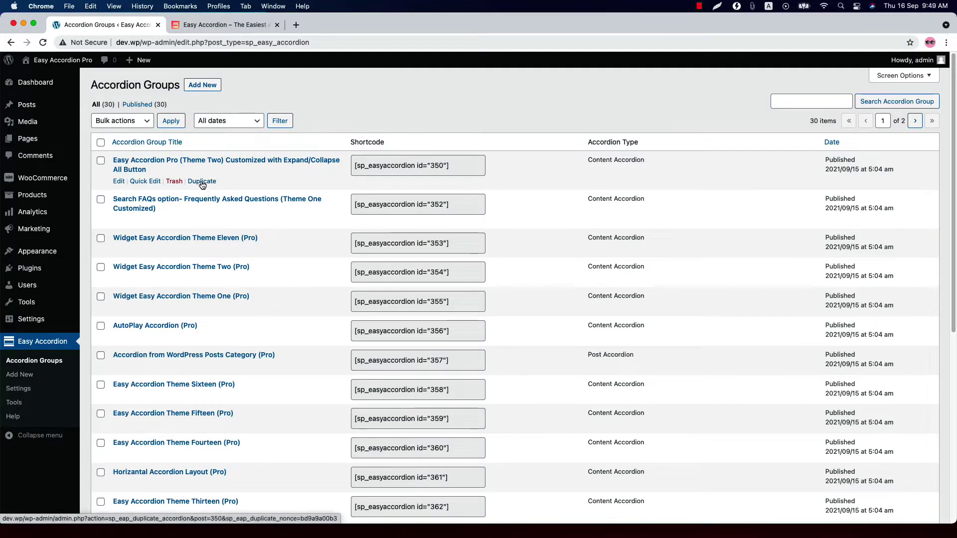
Create a new group titled 'Frequently Asked Questions' and add its first empty item
left_click(204, 85)
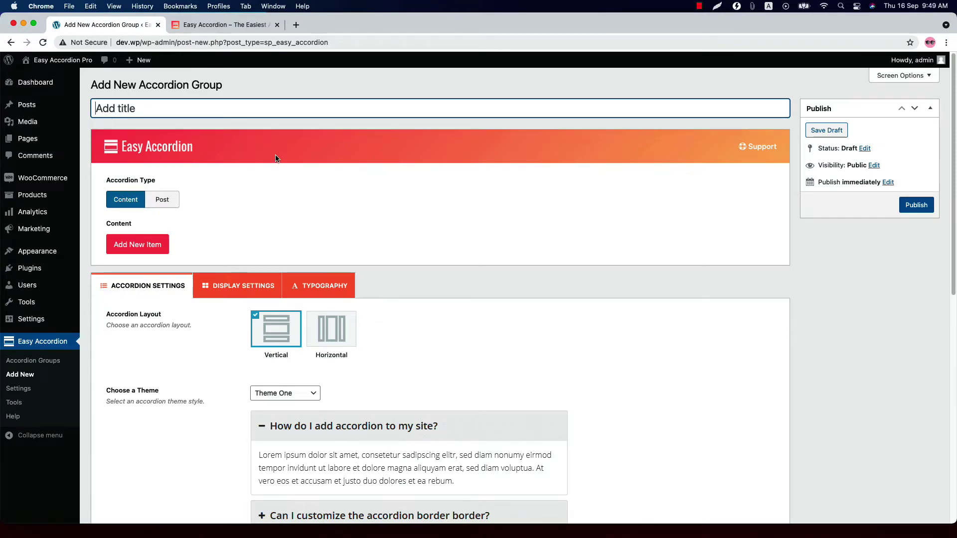
type("Frequently As")
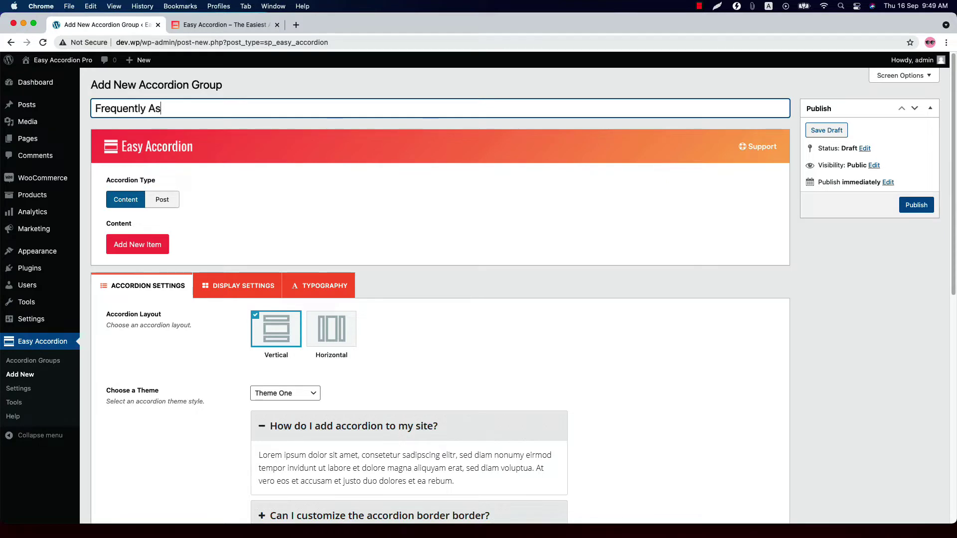
type("ked Questions")
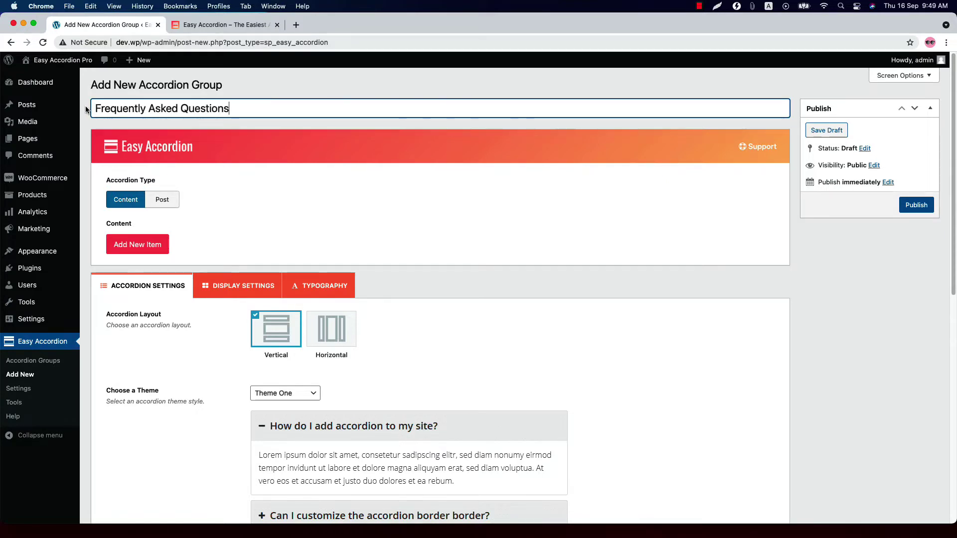
left_click(119, 204)
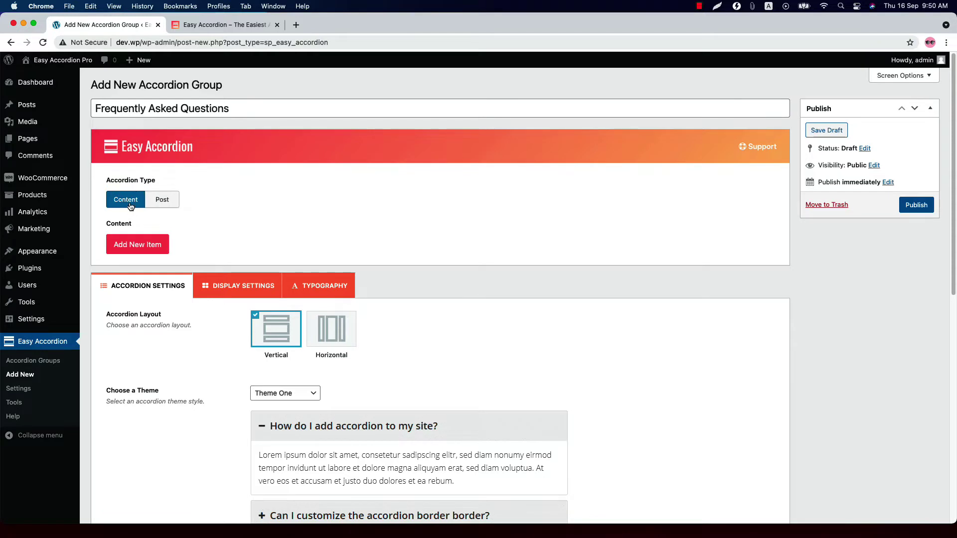
left_click(129, 251)
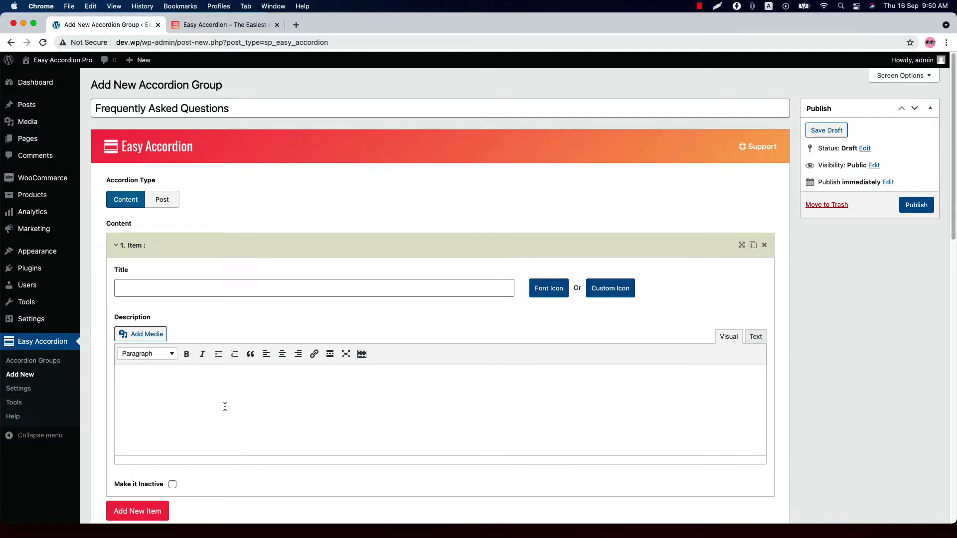
Try the Font Icon picker and a gear Custom Icon, remove the icon, and tick Make it Inactive
left_click(562, 291)
scroll(599, 314, "down", 1)
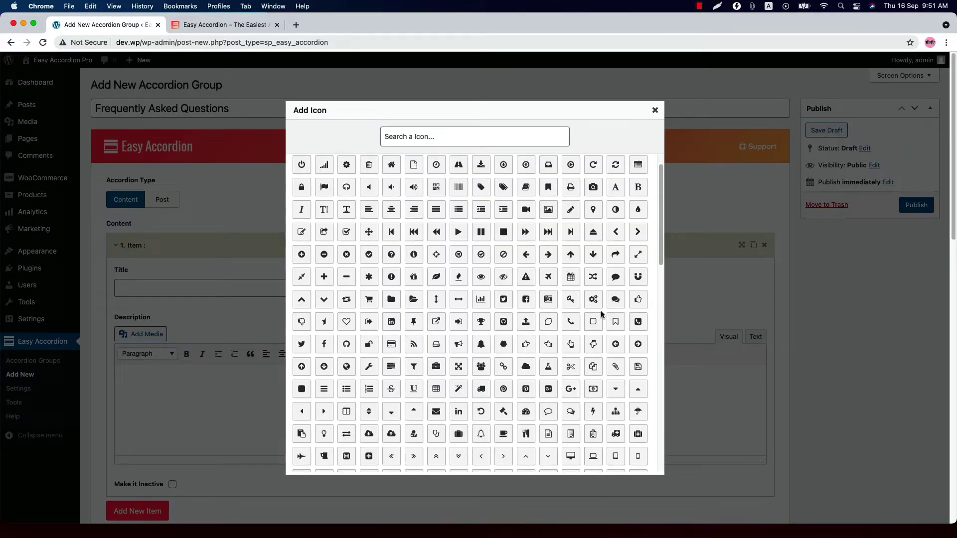
left_click(654, 110)
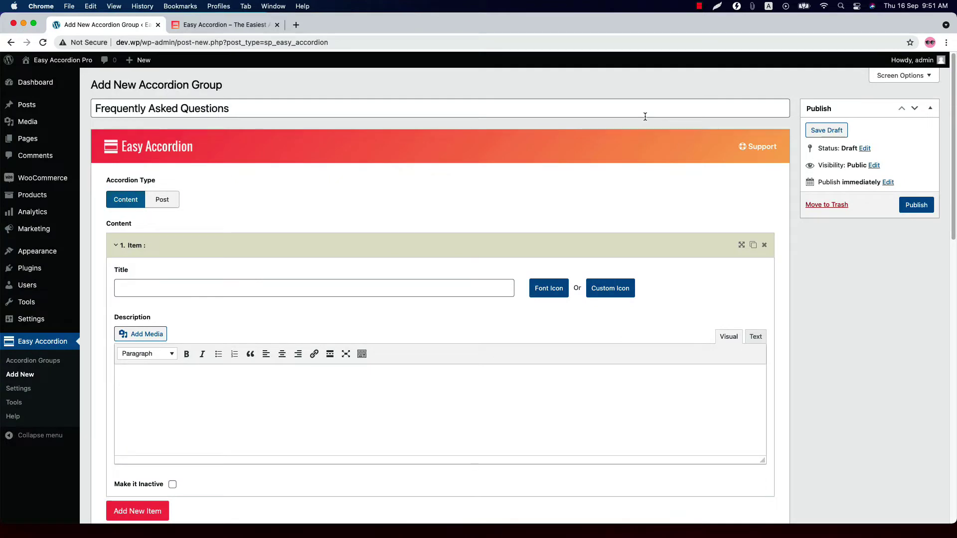
left_click(607, 293)
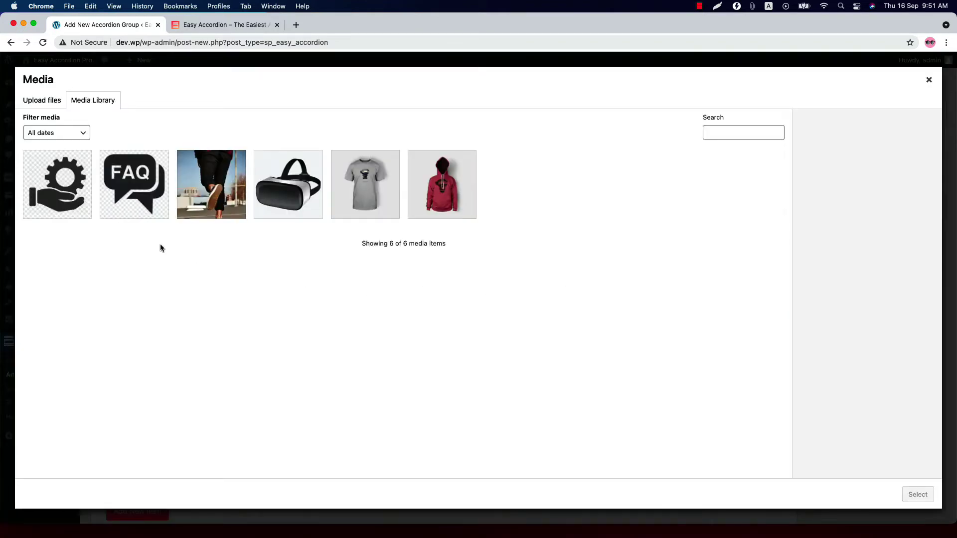
left_click(65, 195)
left_click(917, 494)
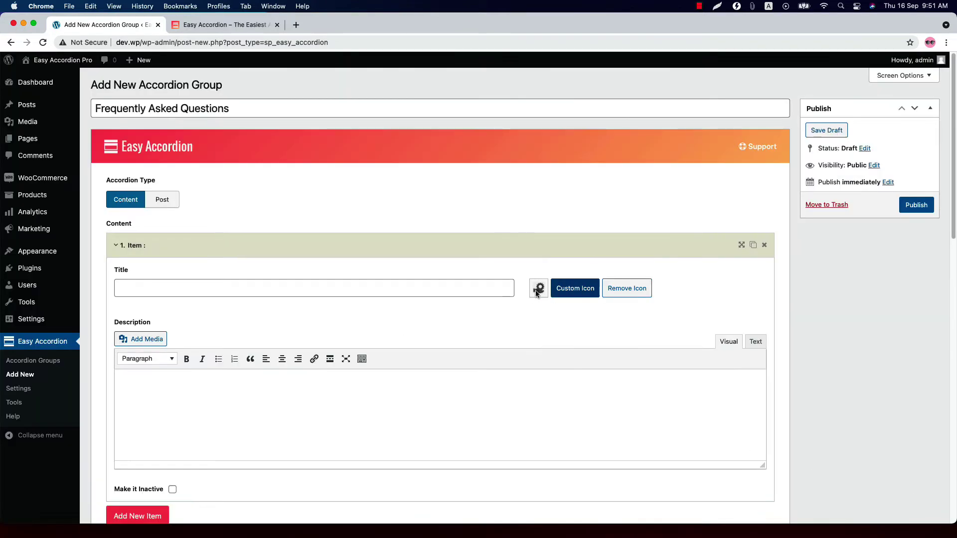
left_click(614, 291)
left_click(172, 485)
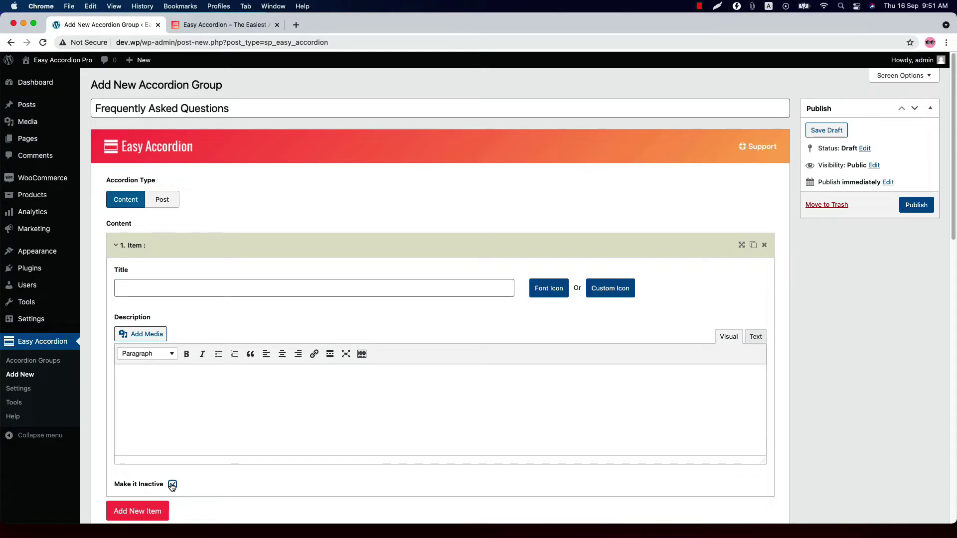
Enter six questions, 'How do I add Accordion to my site?' through 'I want to show the accordion on my Homepage', with pasted lorem-ipsum answers
left_click(169, 291)
type("How do I add Acco")
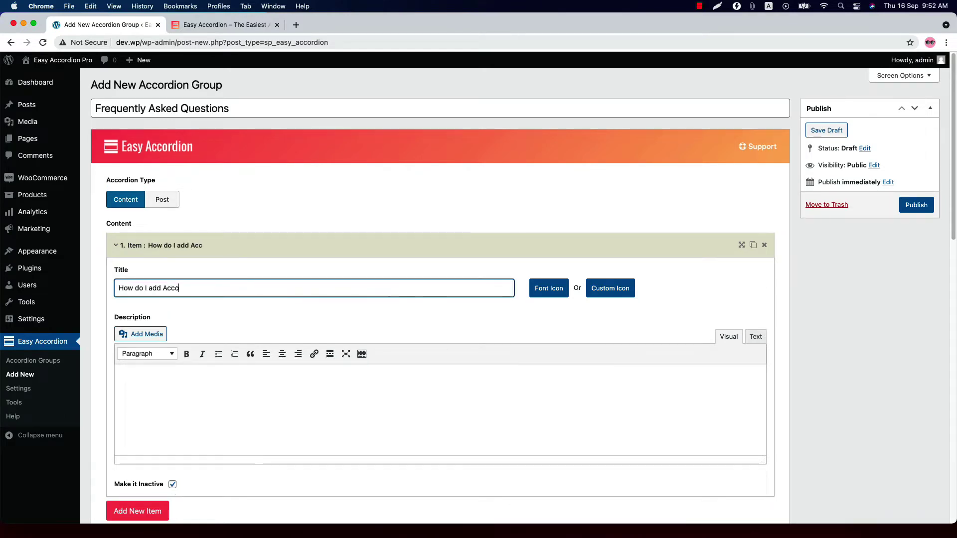
type("rdion to my site?")
key("ctrl+v")
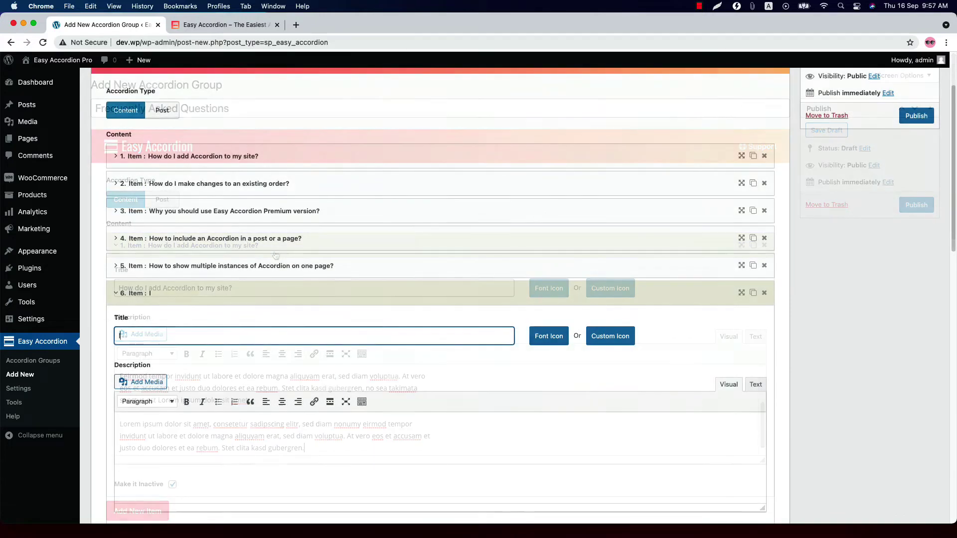
type("I want to show the accordion on m")
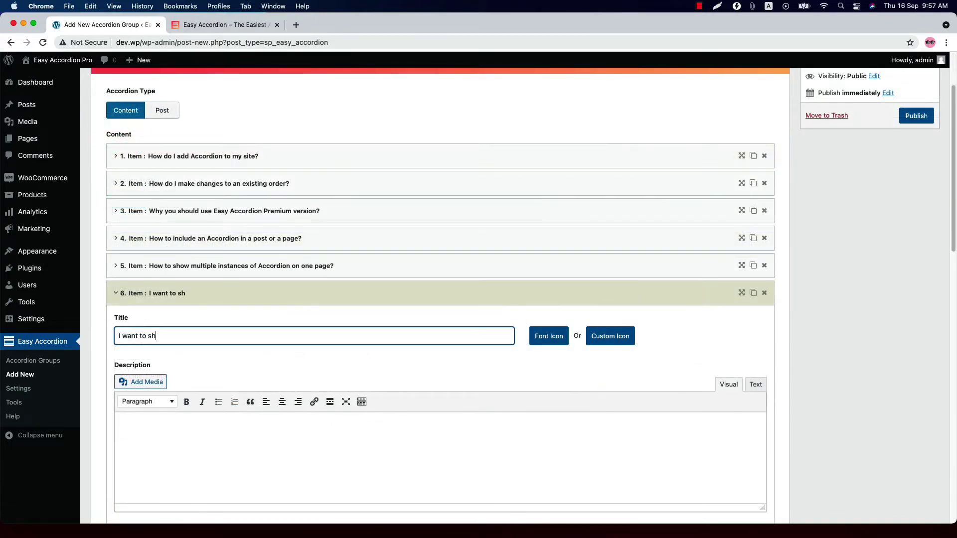
type("y Homepage")
left_click(209, 438)
key("ctrl+v")
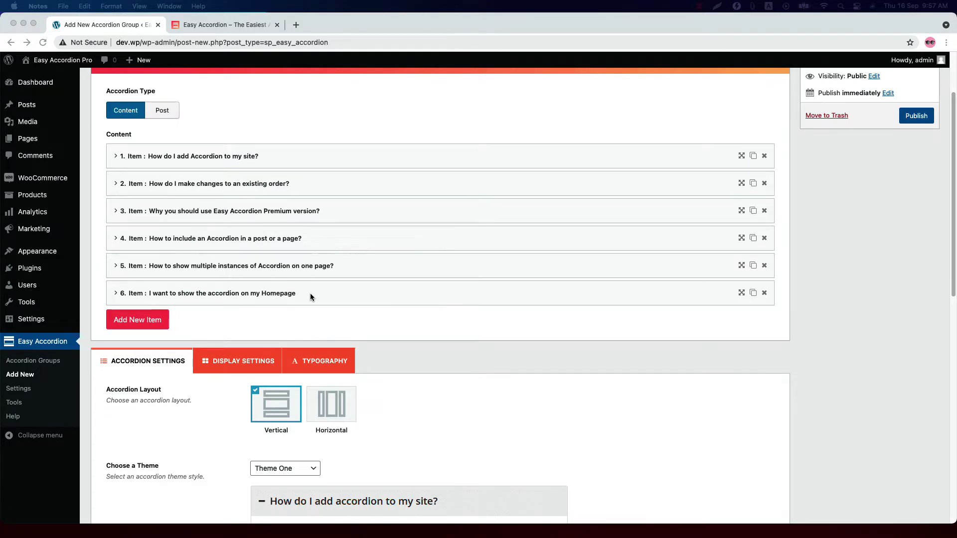
Drag 'How do I add Accordion to my site?' lower, then duplicate the Premium question and delete the copy
left_click(741, 156)
left_click_drag(741, 156, 742, 181)
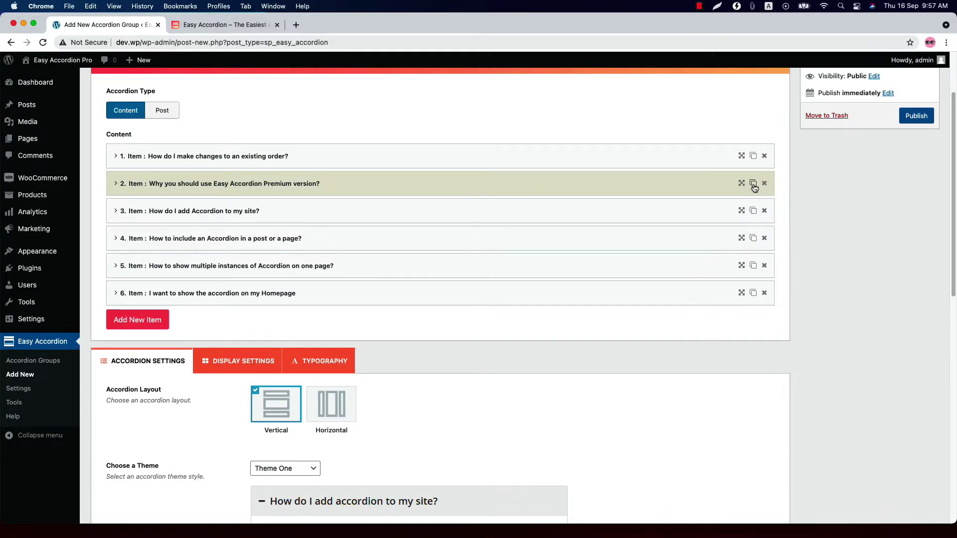
left_click(753, 183)
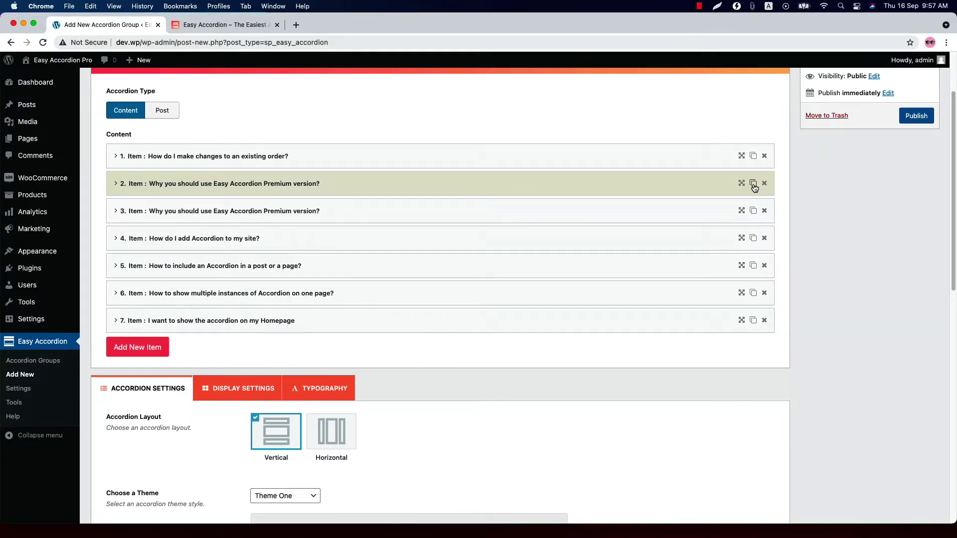
left_click(764, 211)
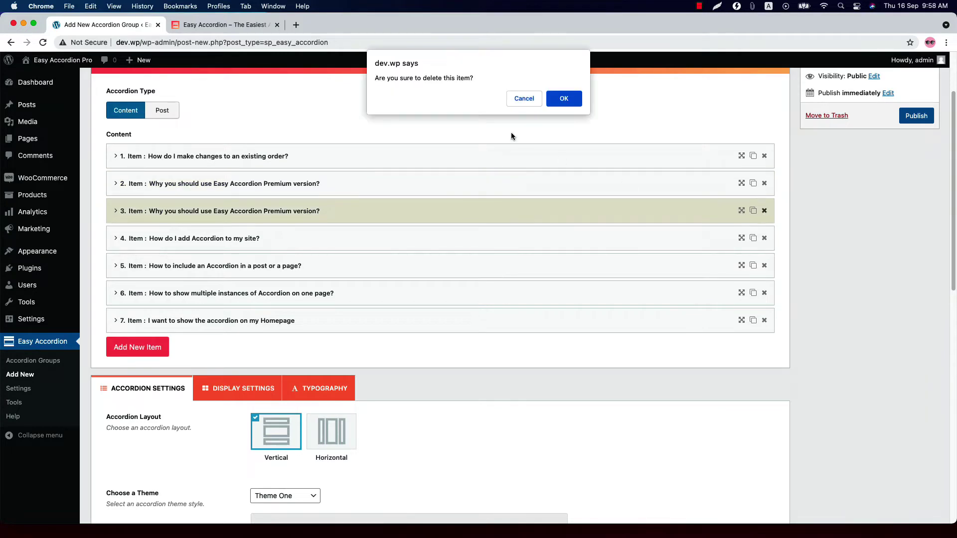
left_click(564, 98)
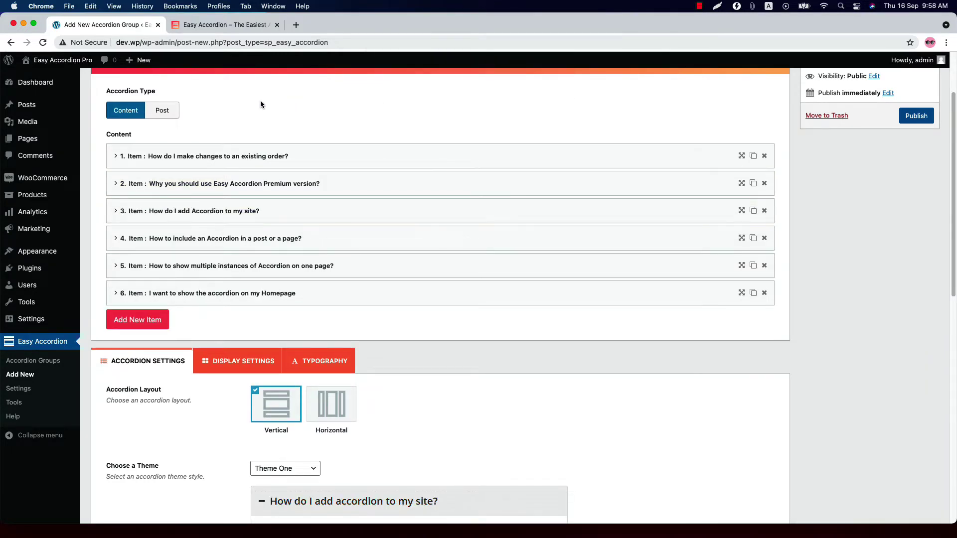
Switch the accordion to Post type and review its Posts, Latest, Date and Descending options
left_click(166, 113)
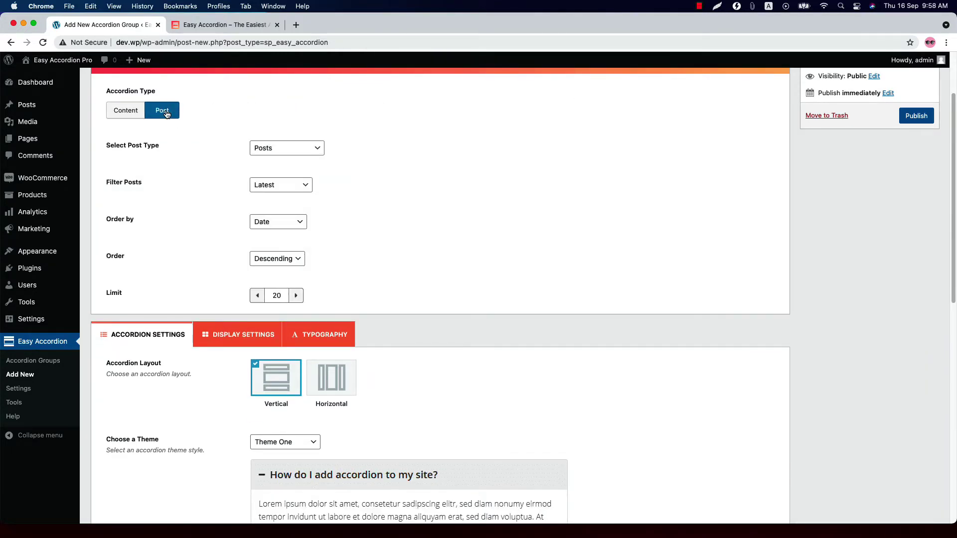
left_click(265, 148)
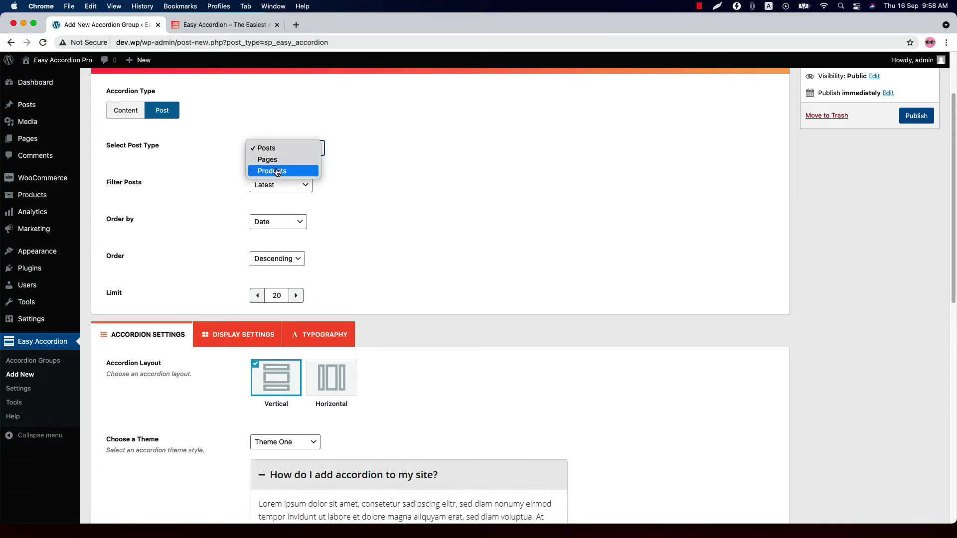
left_click(192, 167)
left_click(273, 186)
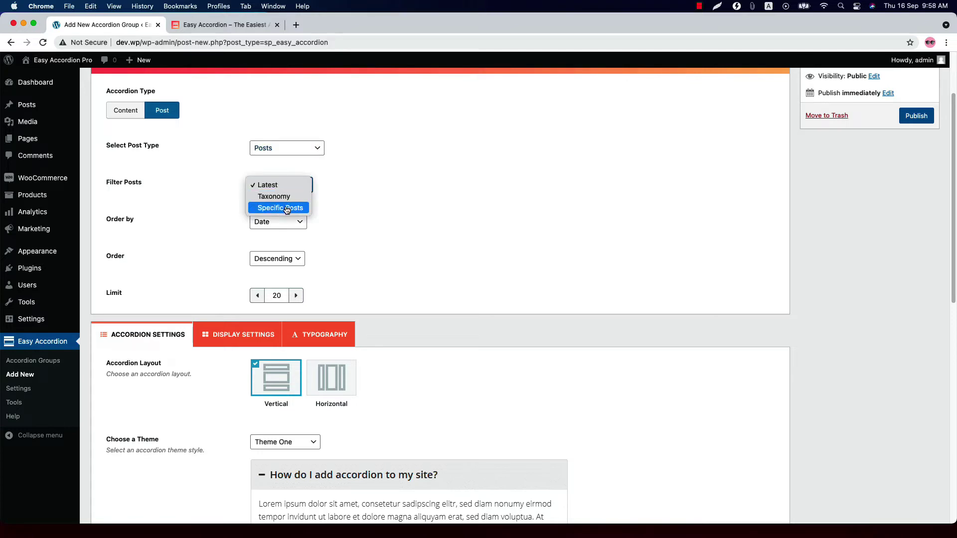
left_click(354, 205)
left_click(291, 221)
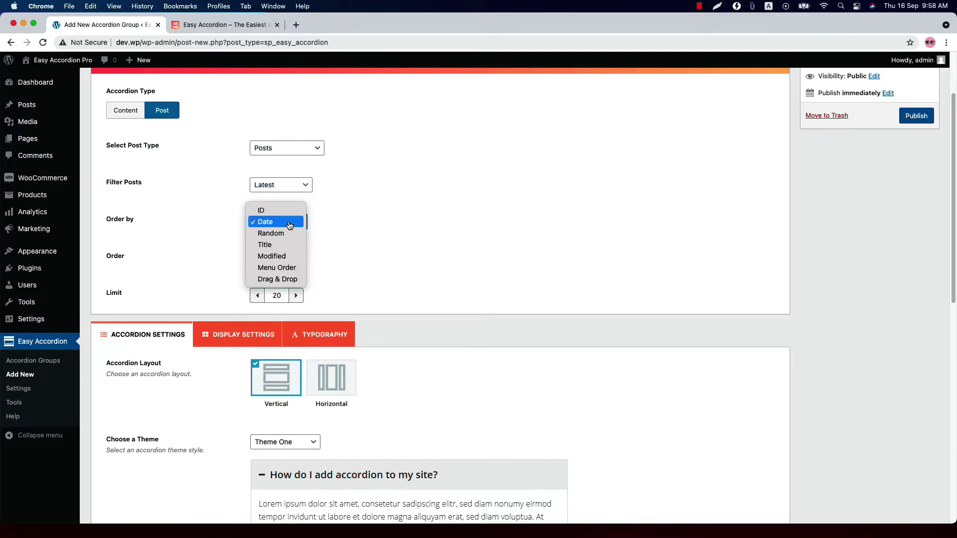
left_click(343, 237)
left_click(290, 259)
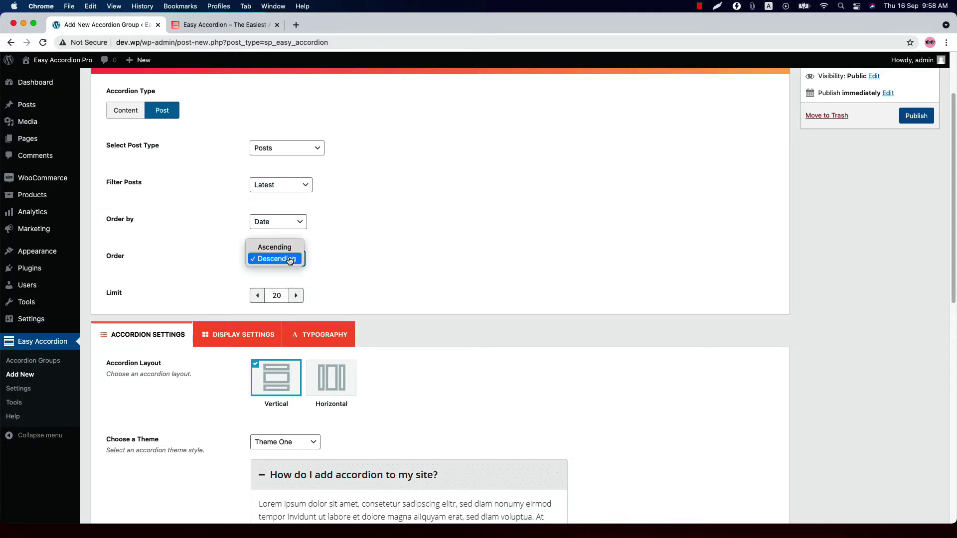
left_click(344, 261)
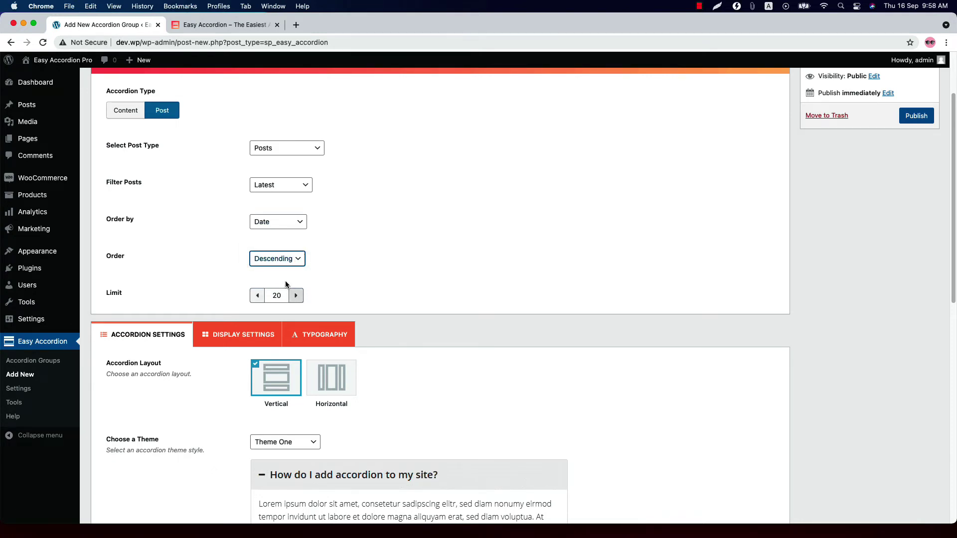
Switch back to Content and publish the group, getting shortcode [sp_easyaccordion id="403"]
left_click(130, 112)
left_click(920, 119)
scroll(368, 244, "down", 10)
Copy the group's [sp_easyaccordion id="403"] shortcode and paste it into a new page
scroll(369, 243, "down", 3)
left_click(284, 459)
key("super+c")
mouse_move(35, 141)
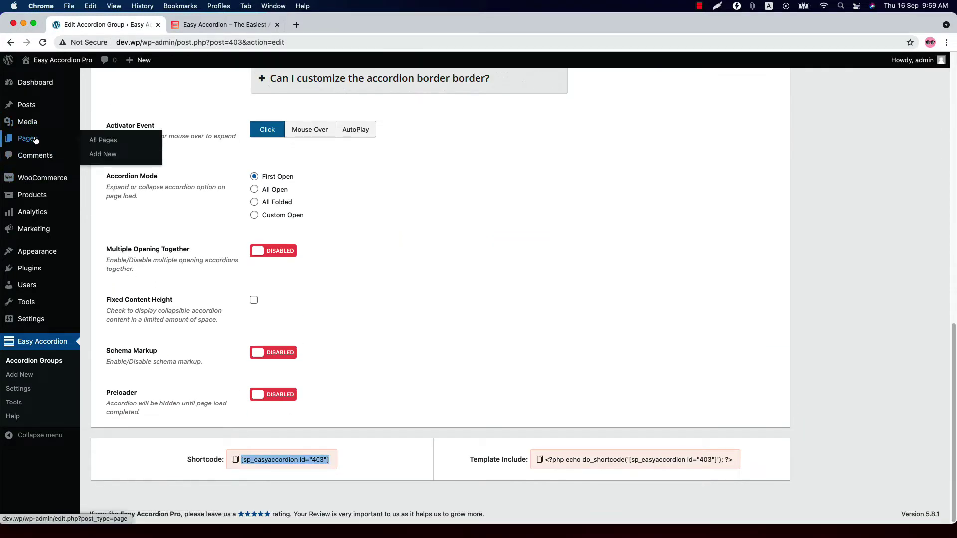
left_click(102, 154, "super")
left_click(199, 25)
left_click(252, 144)
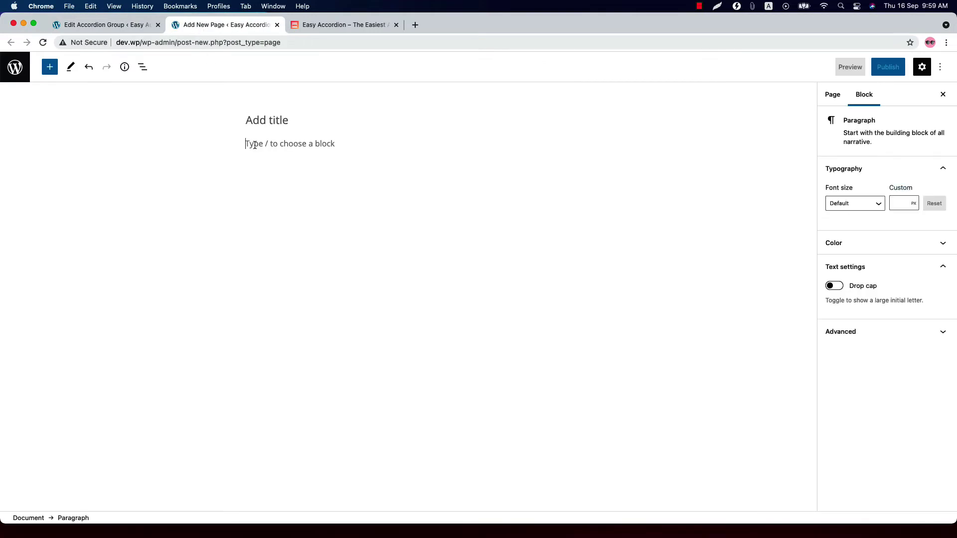
key("super+v")
Publish the page, collapse the first answer on the live FAQ, and return to the editor
left_click(896, 72)
left_click(855, 67)
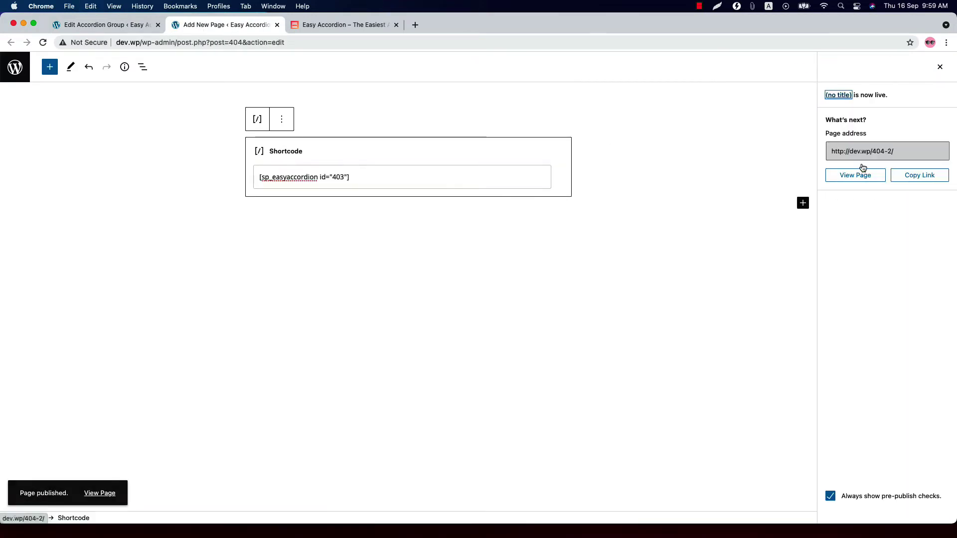
left_click(857, 170)
left_click(425, 227)
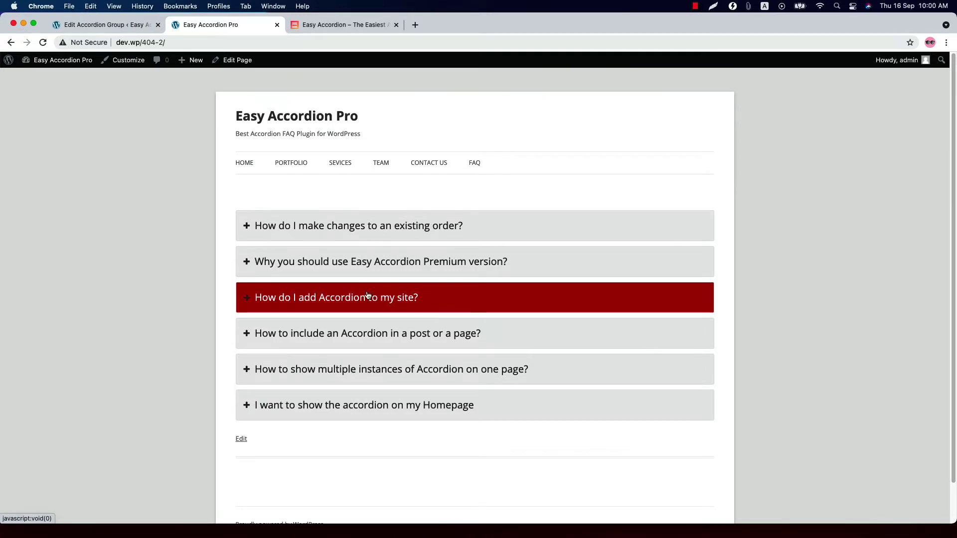
key("super+alt+Left")
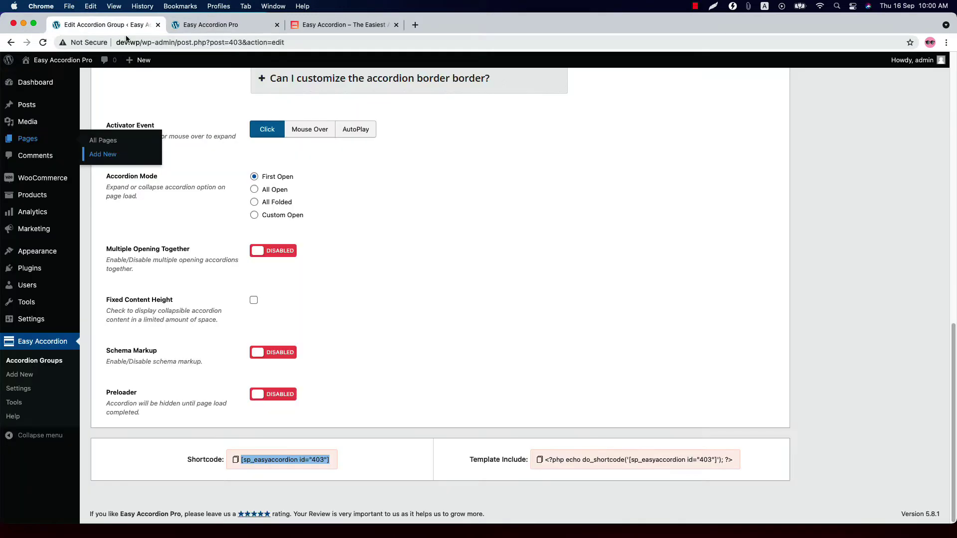
scroll(372, 257, "up", 10)
Preview Theme Four and Theme Seven, then go back to Theme One
scroll(408, 228, "down", 3)
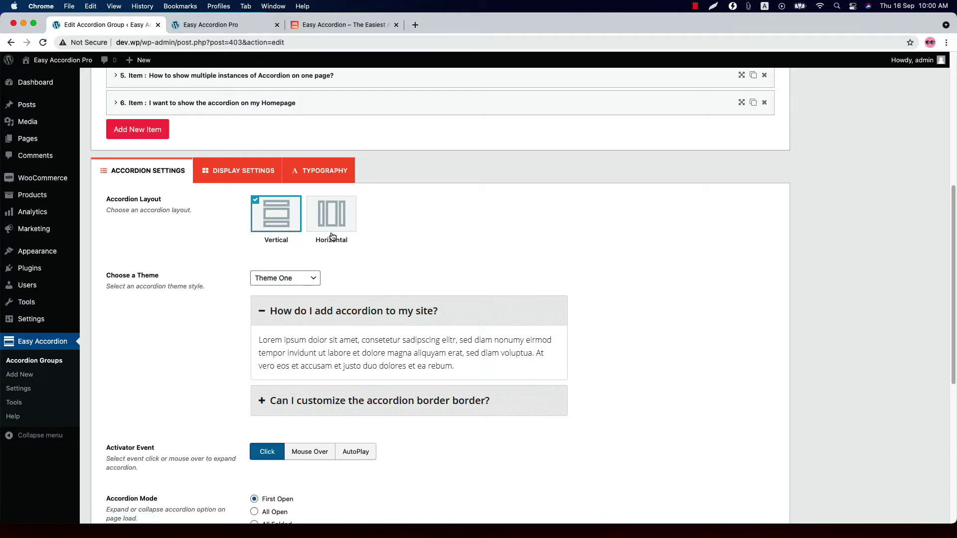
left_click(272, 278)
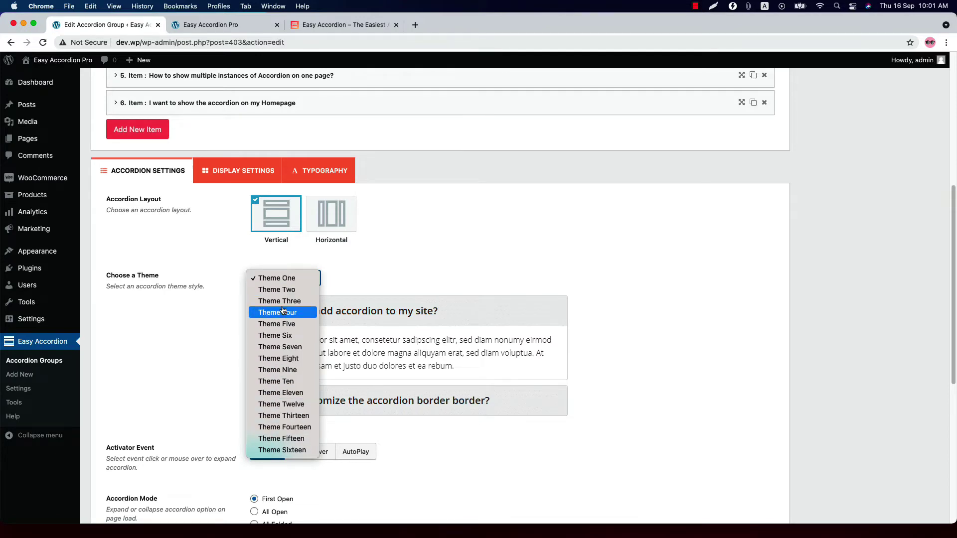
left_click(283, 312)
left_click(283, 278)
left_click(281, 312)
left_click(283, 278)
left_click(279, 209)
Set Activator Event to Mouse Over and update the group
scroll(279, 274, "down", 5)
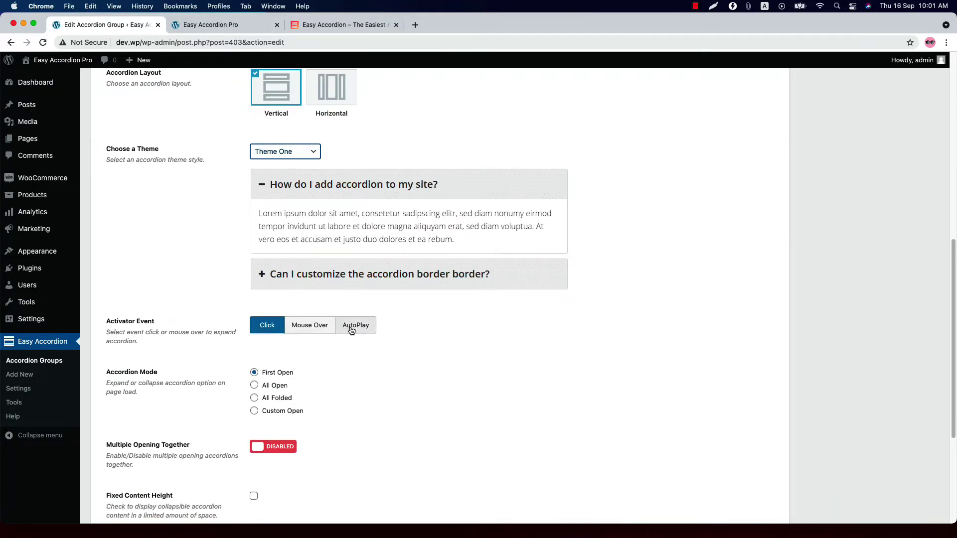
left_click(322, 328)
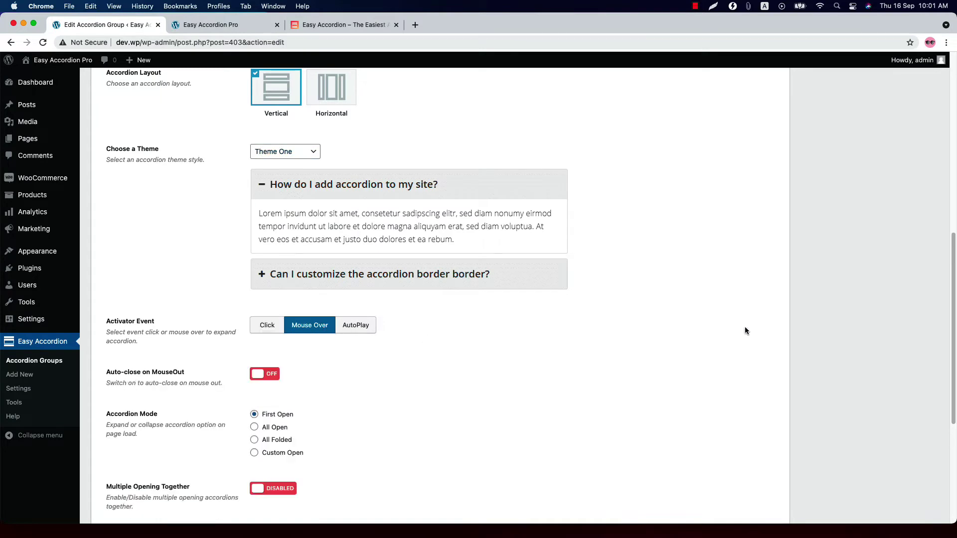
scroll(744, 327, "up", 15)
left_click(913, 229)
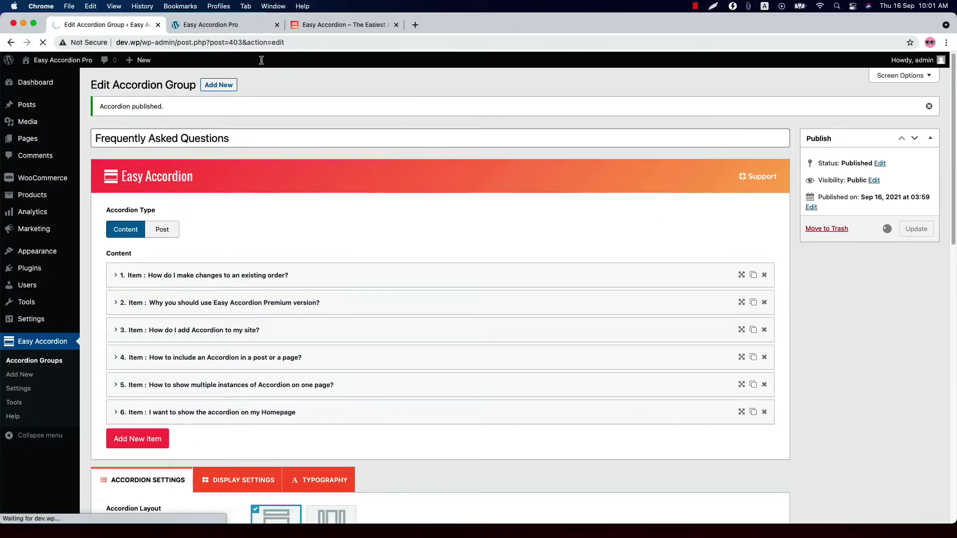
left_click(238, 27)
left_click(43, 43)
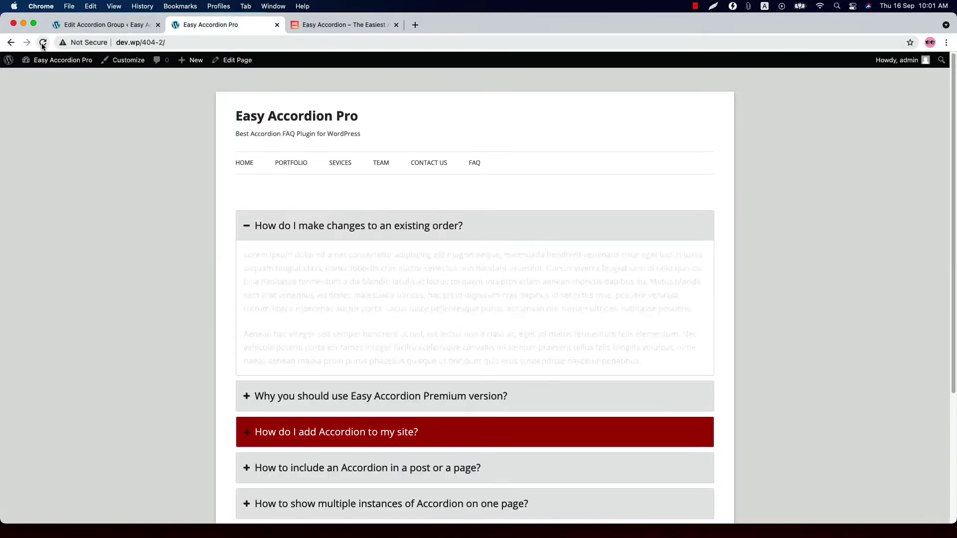
mouse_move(330, 387)
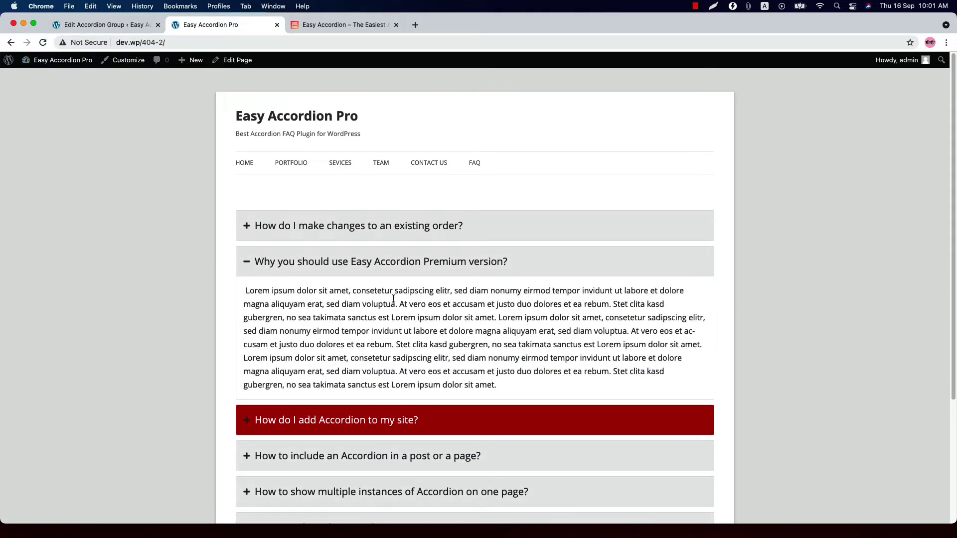
key("ctrl+shift+Tab")
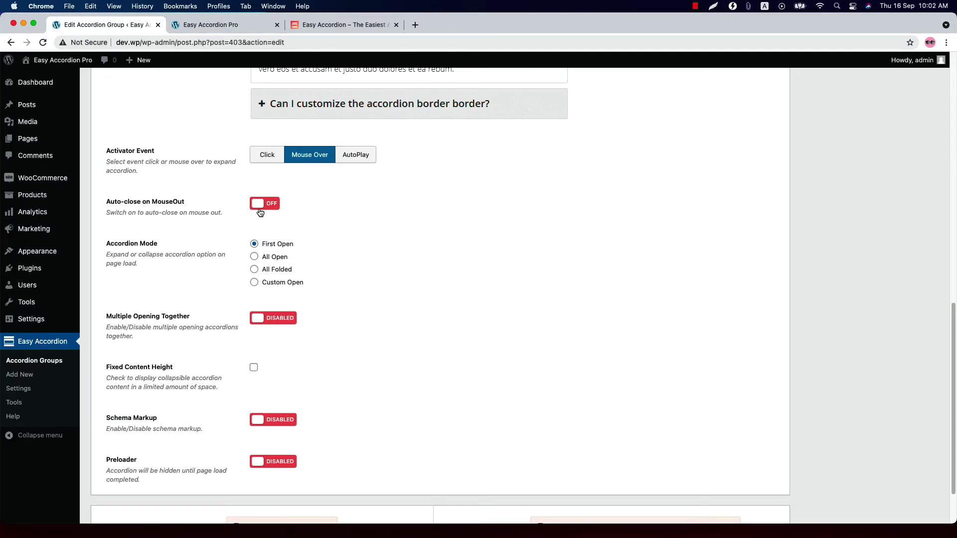
Set Accordion Mode to Custom Open with a kept-open item, update, and reload the live page
left_click(270, 286)
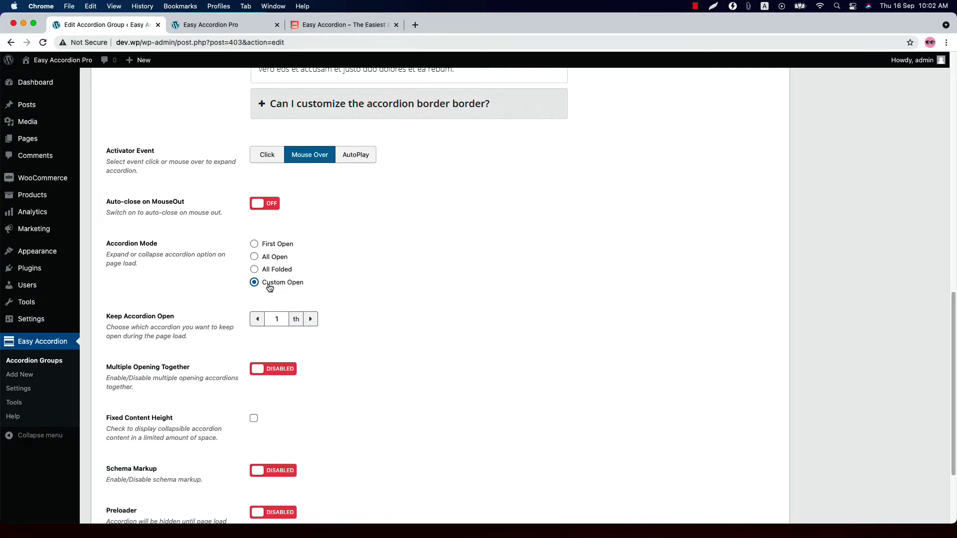
left_click(274, 314)
scroll(607, 322, "up", 15)
left_click(916, 106)
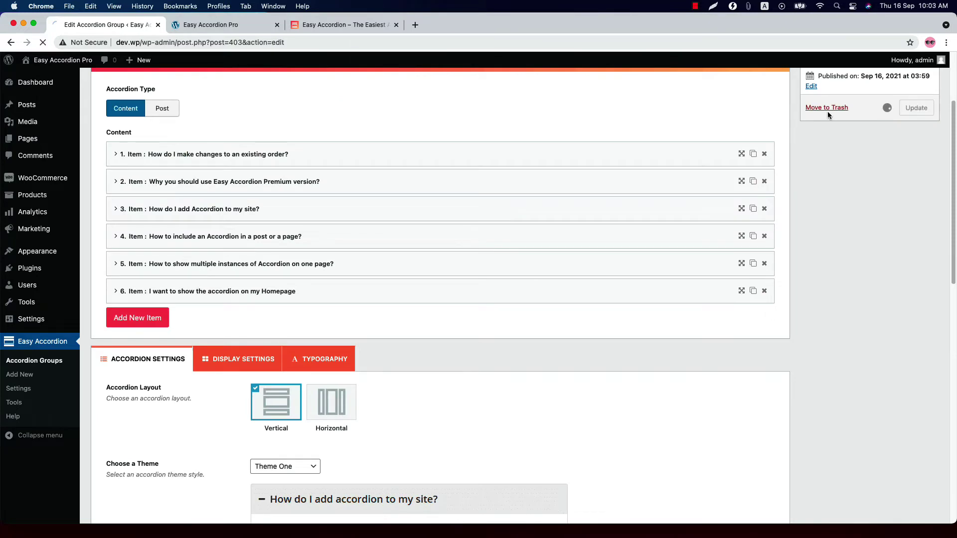
left_click(220, 25)
left_click(43, 43)
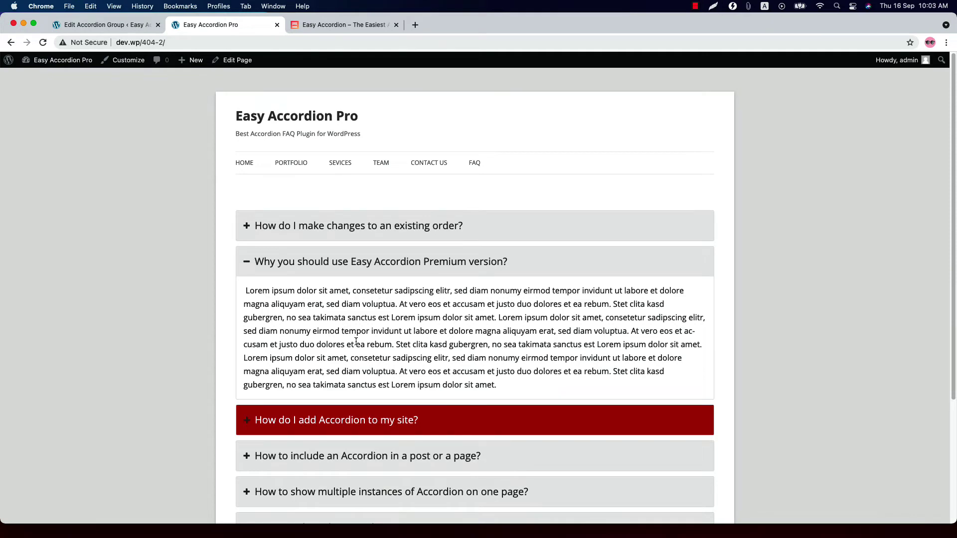
Back in the group editor, switch Accordion Mode to First Open
key("ctrl+shift+Tab")
left_click(269, 403)
scroll(287, 315, "down", 4)
Enable Multiple Opening Together and Fixed Content Height with a 250 px maximum, then save
left_click(282, 293)
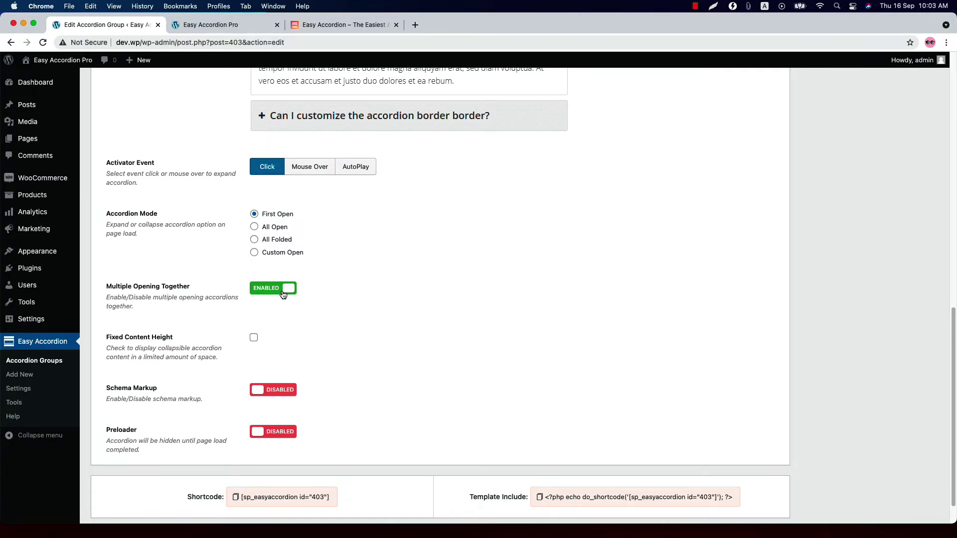
left_click(254, 338)
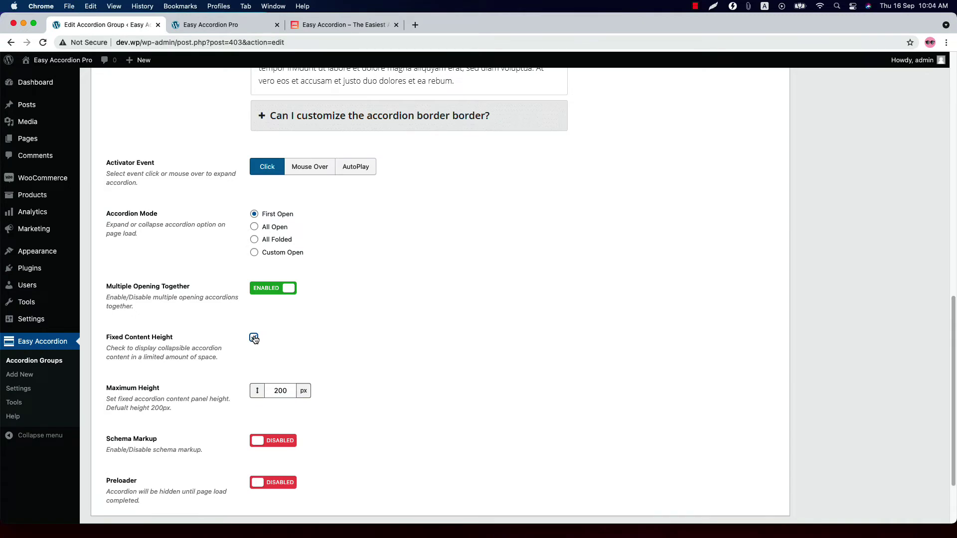
left_click(282, 391)
key("BackSpace")
type("5")
key("Return")
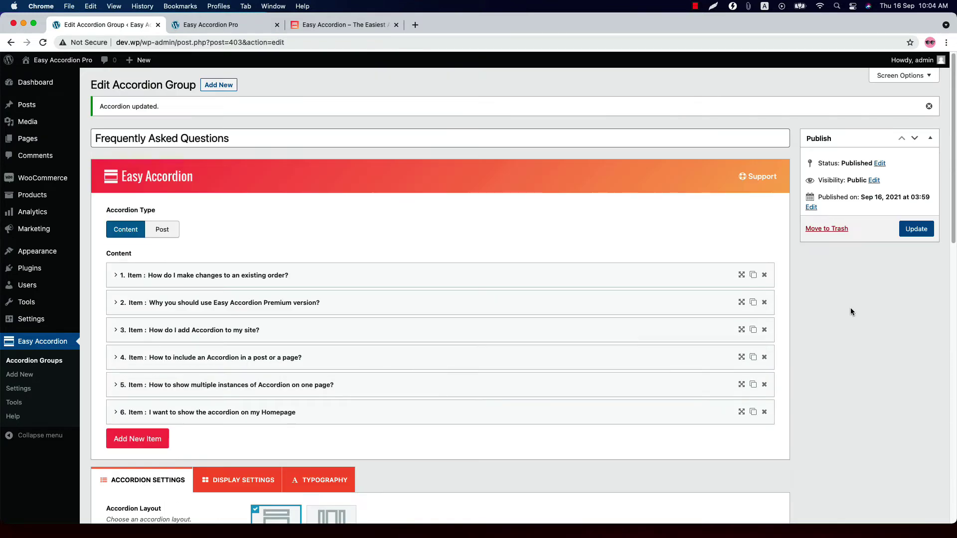
Reload the live page to check the scrolling answer, then toggle the preloader on and off
left_click(210, 24)
left_click(45, 41)
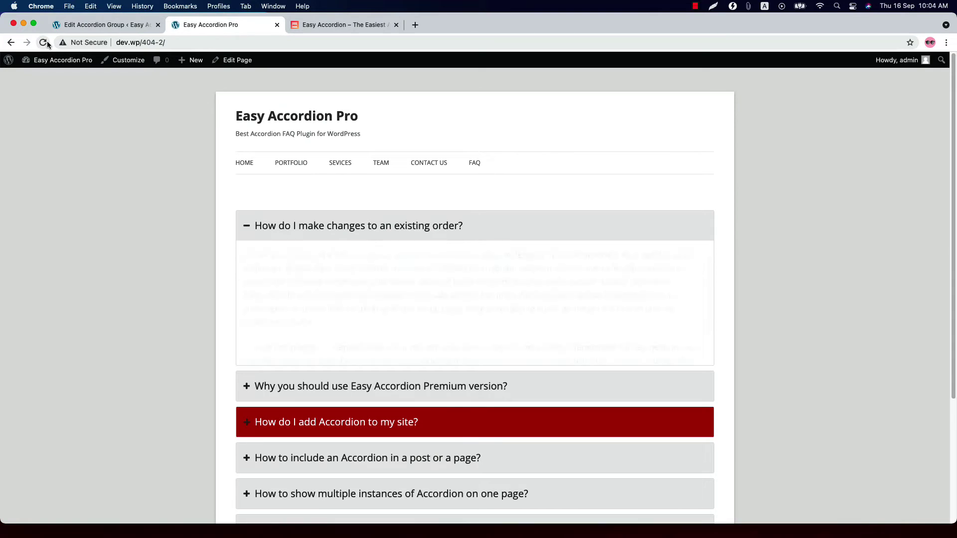
scroll(548, 300, "down", 2)
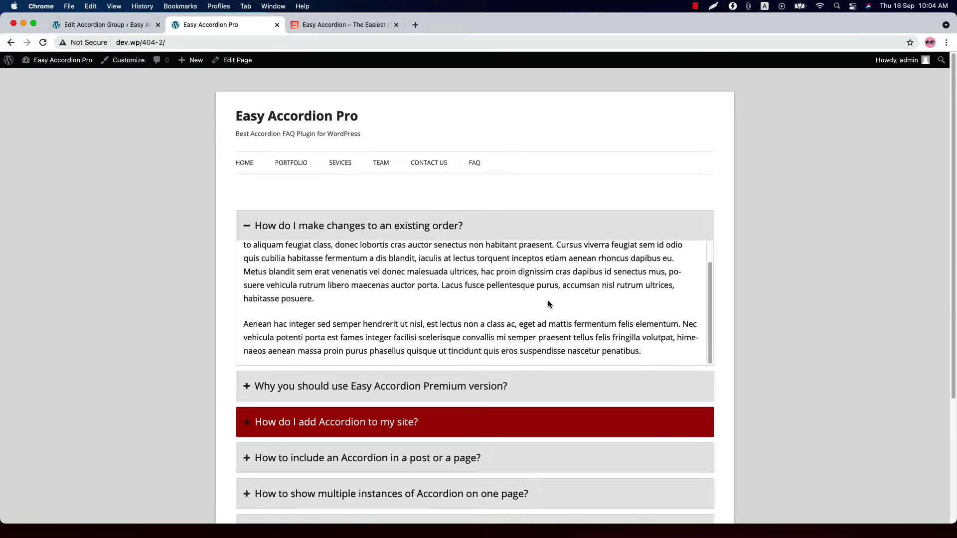
scroll(548, 300, "up", 3)
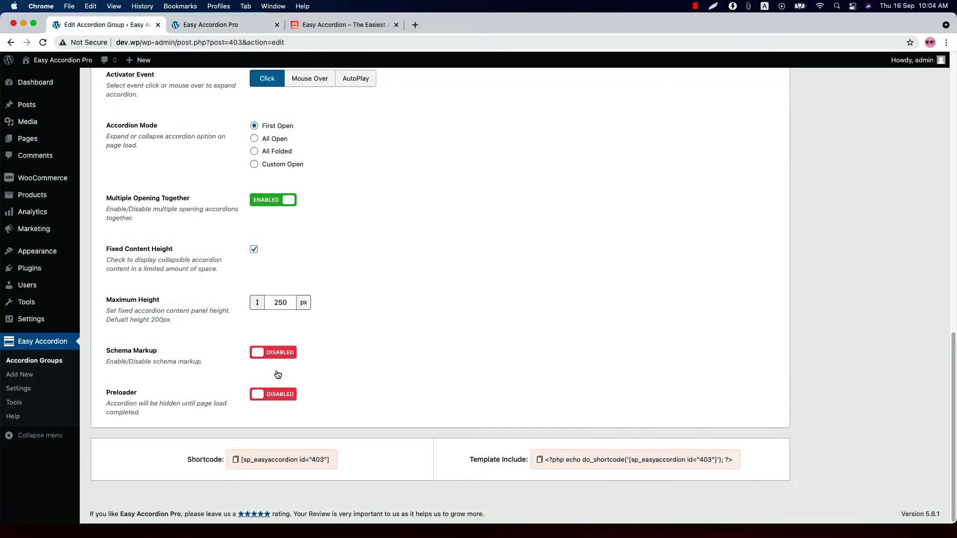
left_click(278, 397)
left_click(277, 398)
In Display Settings, toggle Accordion Section Title to Show, then back to Hide
scroll(315, 404, "up", 8)
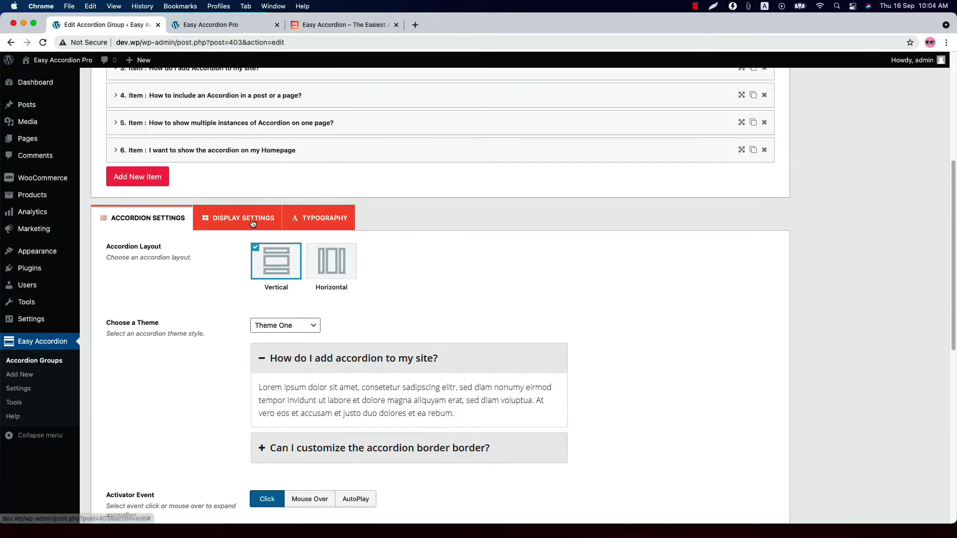
left_click(252, 223)
left_click(274, 255)
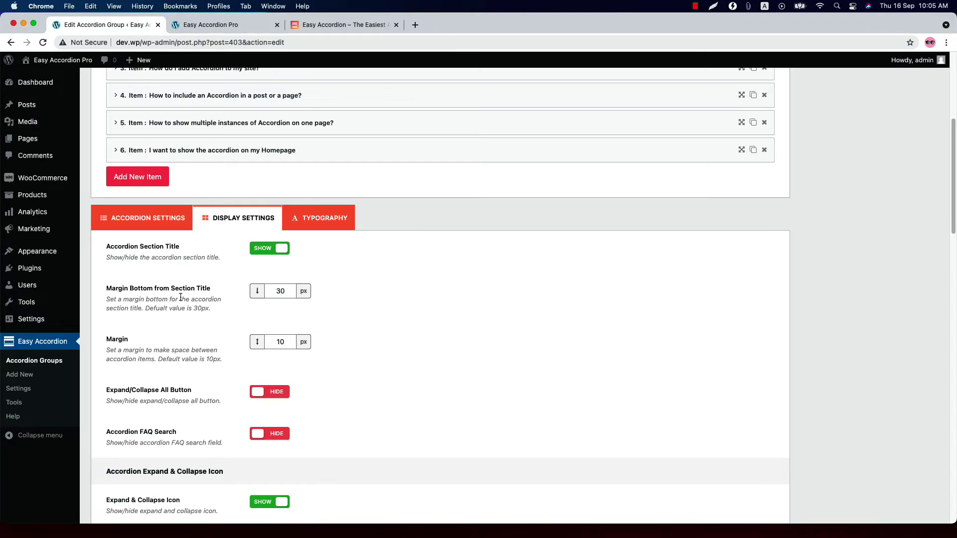
left_click(273, 248)
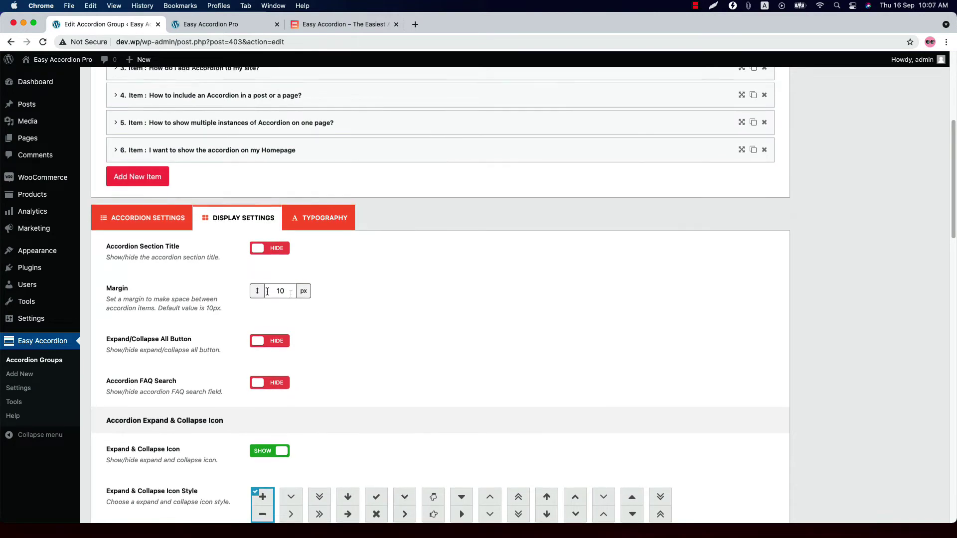
Collapse the first item on the live FAQ page, then return to the editor
left_click(185, 25)
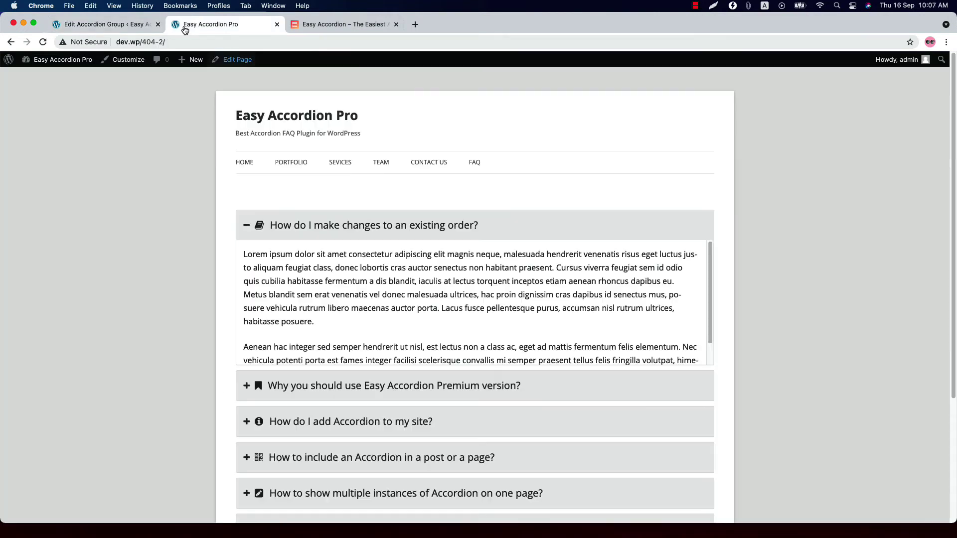
left_click(309, 226)
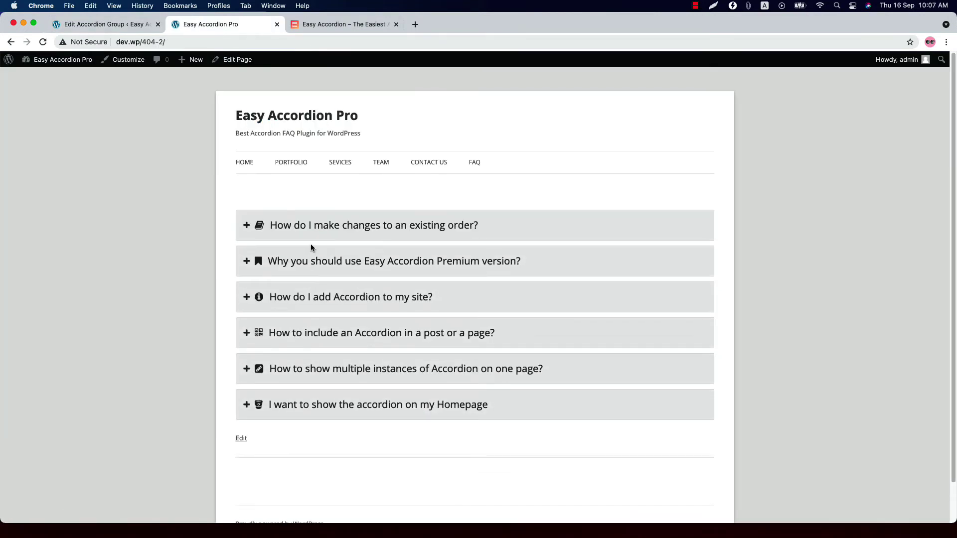
key("ctrl+shift+Tab")
Turn on the Expand/Collapse All Button, update, and reload the live page
left_click(269, 343)
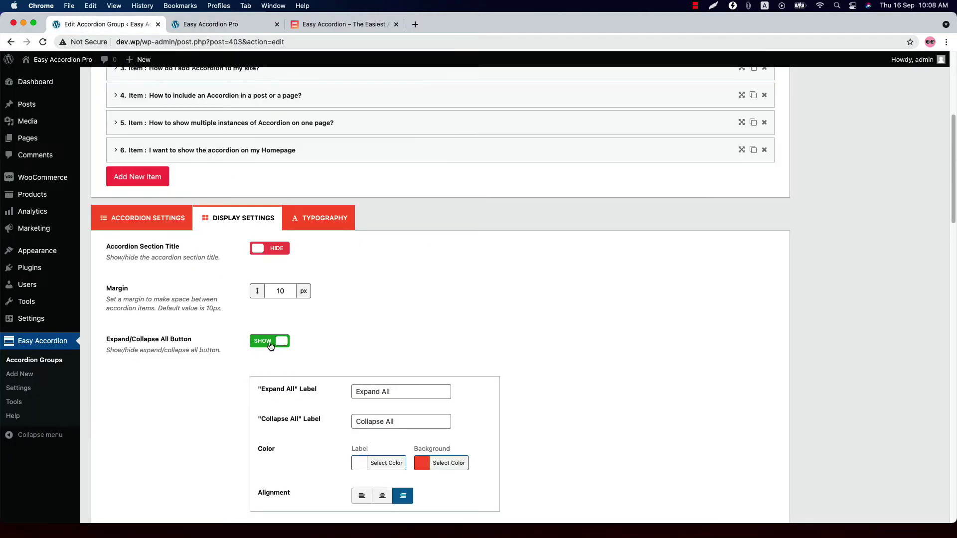
scroll(270, 345, "down", 1)
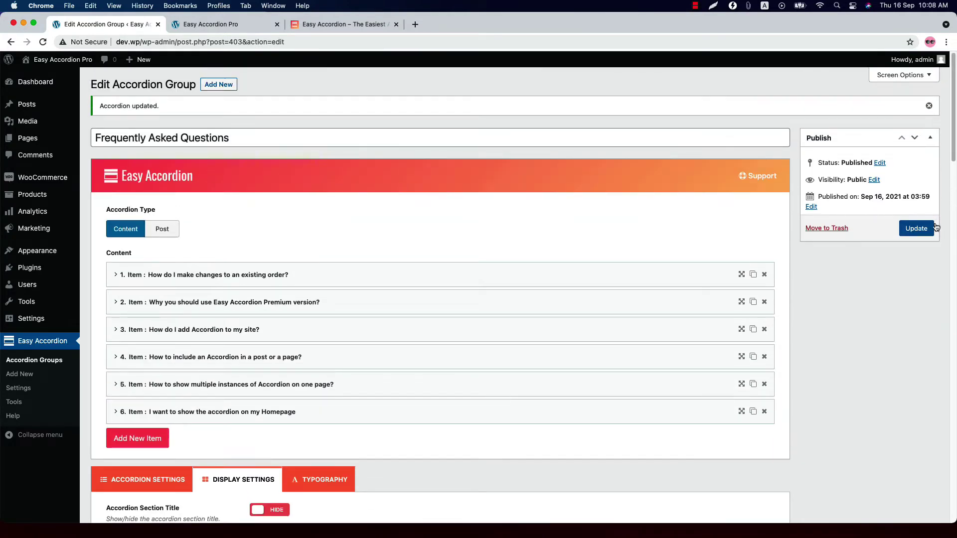
left_click(916, 228)
left_click(225, 24)
left_click(43, 41)
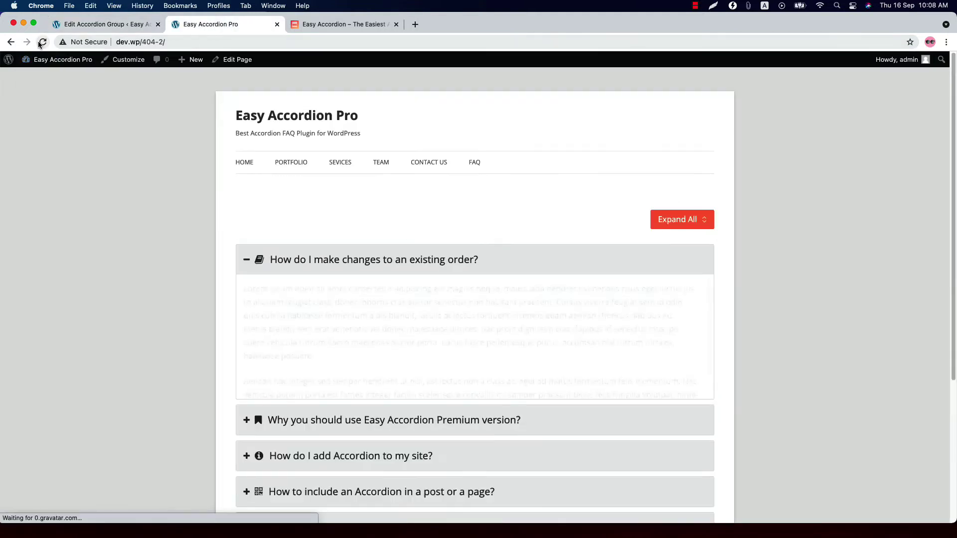
Test Expand All and Collapse All on the live FAQ accordion
left_click(686, 225)
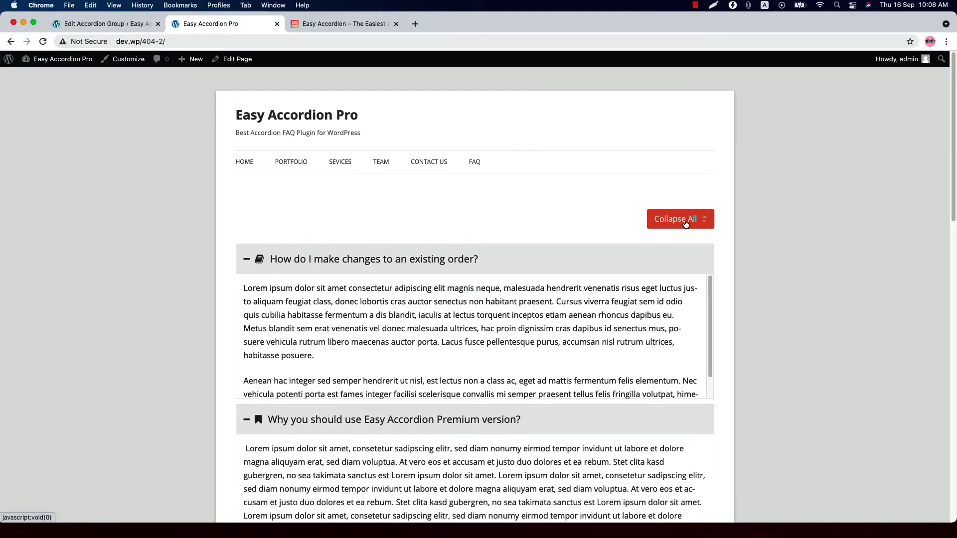
scroll(685, 225, "down", 15)
scroll(685, 225, "up", 10)
scroll(684, 227, "up", 6)
left_click(686, 224)
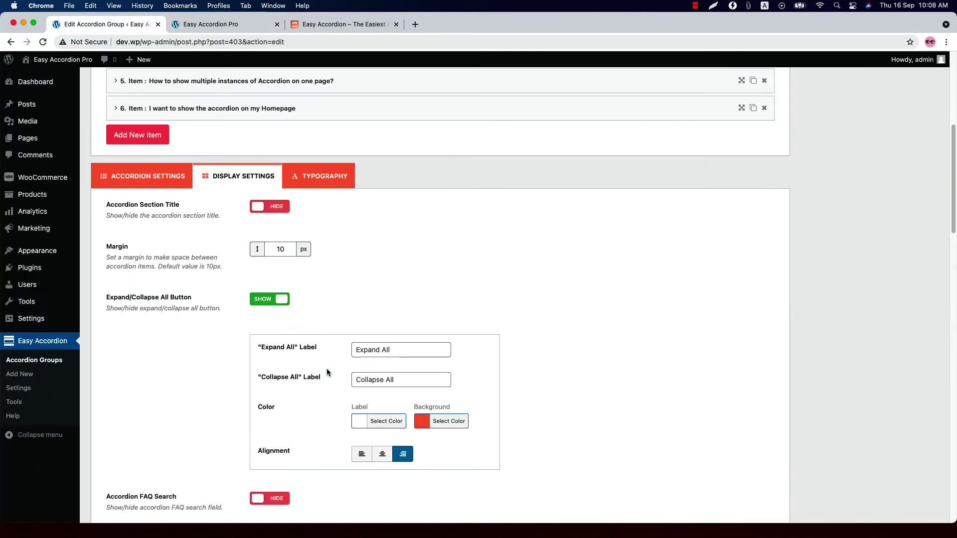
Hide the Expand/Collapse All button, show FAQ Search, save, and reload the live page
left_click(272, 300)
left_click(273, 342)
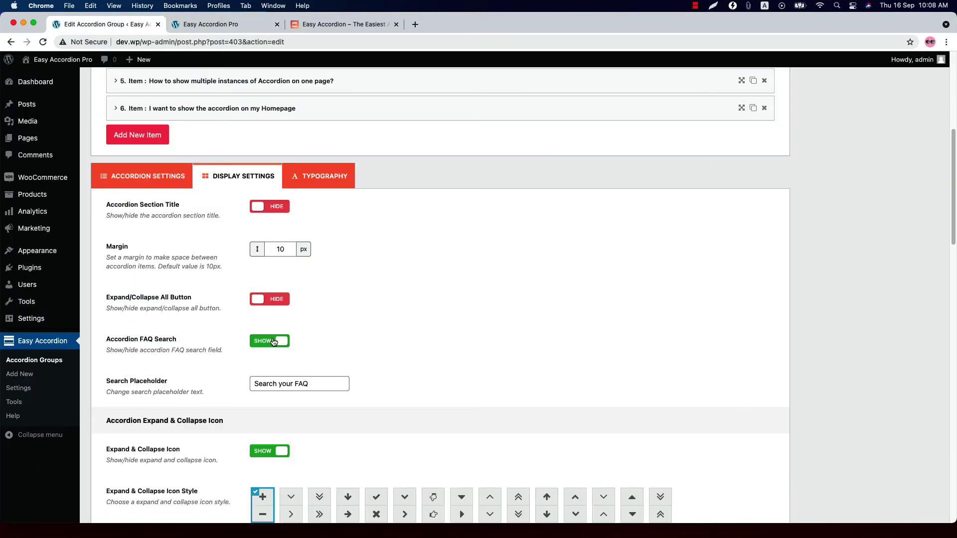
left_click(283, 384)
key("Return")
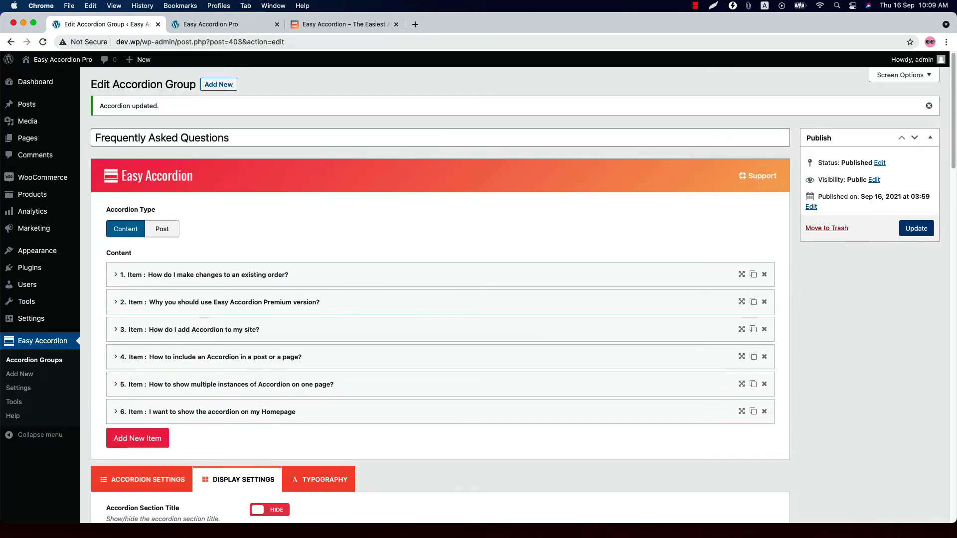
left_click(211, 24)
left_click(43, 42)
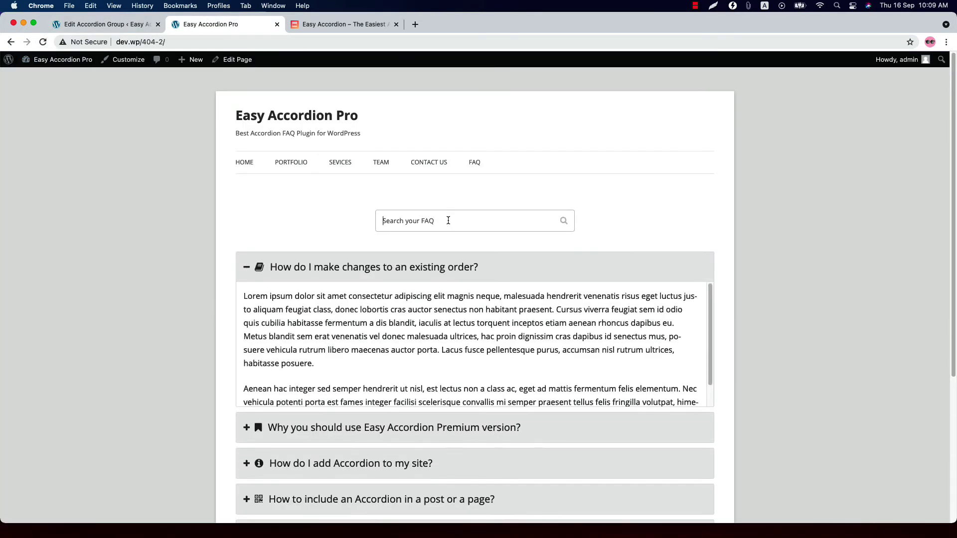
Search the live FAQ for 'Why', open the matching question, then clear the search
left_click(422, 220)
type("Why")
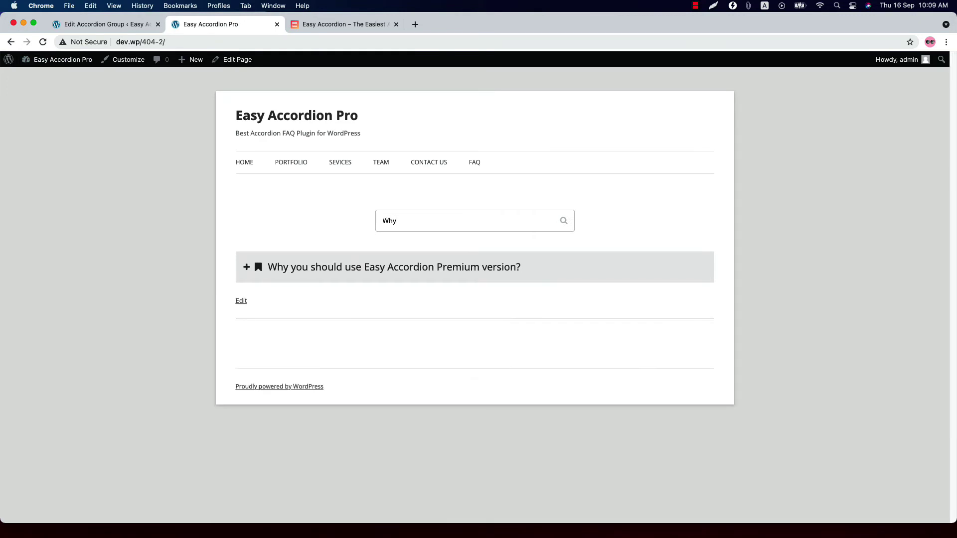
left_click(411, 268)
left_click_drag(398, 221, 368, 227)
key("BackSpace")
key("ctrl+shift+Tab")
scroll(255, 417, "down", 15)
Hide FAQ Search, set Expand & Collapse Icon Position to Right, and update
left_click(269, 103)
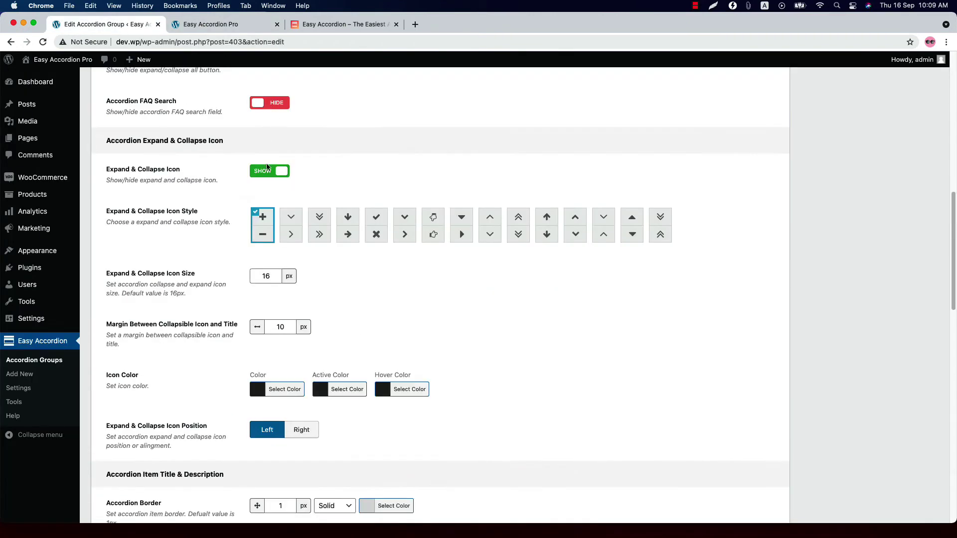
left_click(276, 178)
left_click(276, 178)
left_click(301, 430)
scroll(548, 398, "up", 15)
left_click(914, 226)
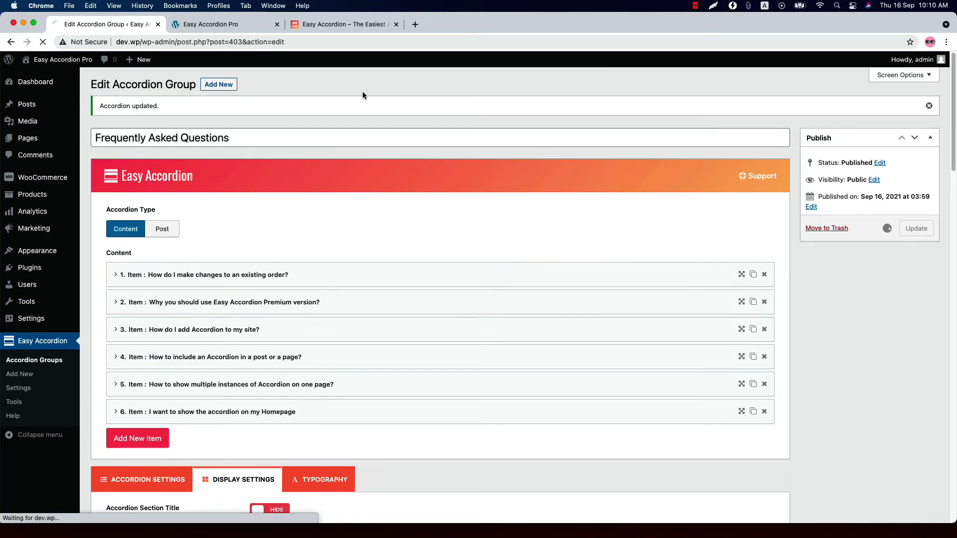
Reload the live page and collapse, then expand, the first question
left_click(225, 25)
left_click(43, 41)
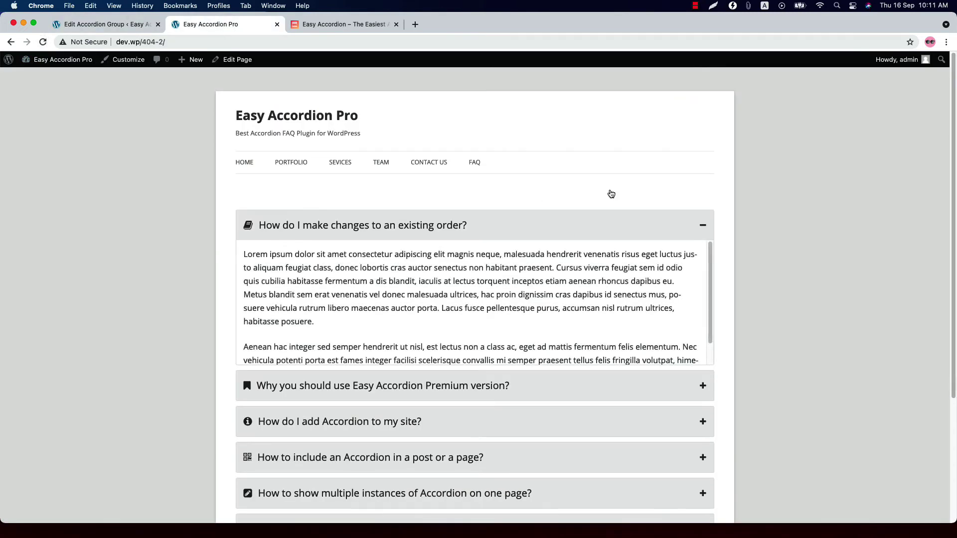
left_click(700, 227)
left_click(703, 229)
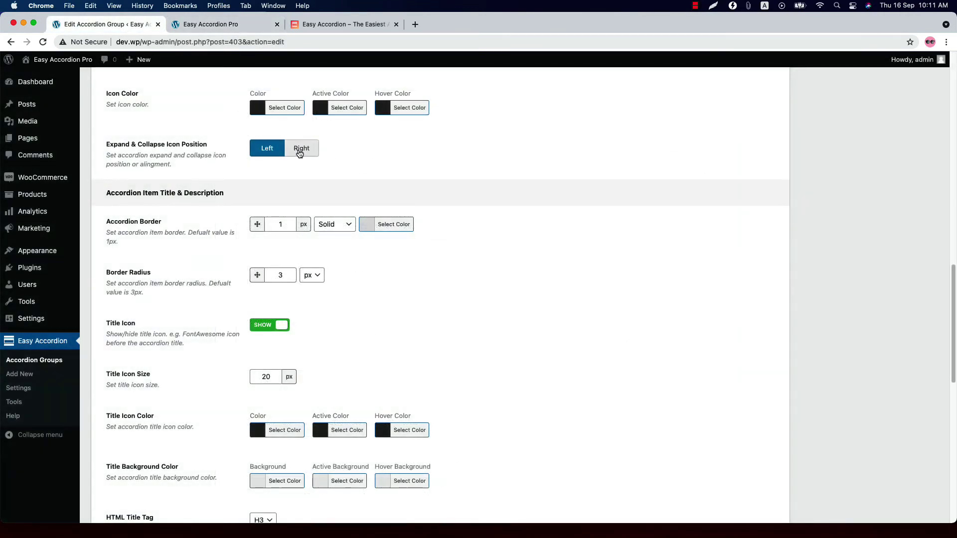
left_click(300, 150)
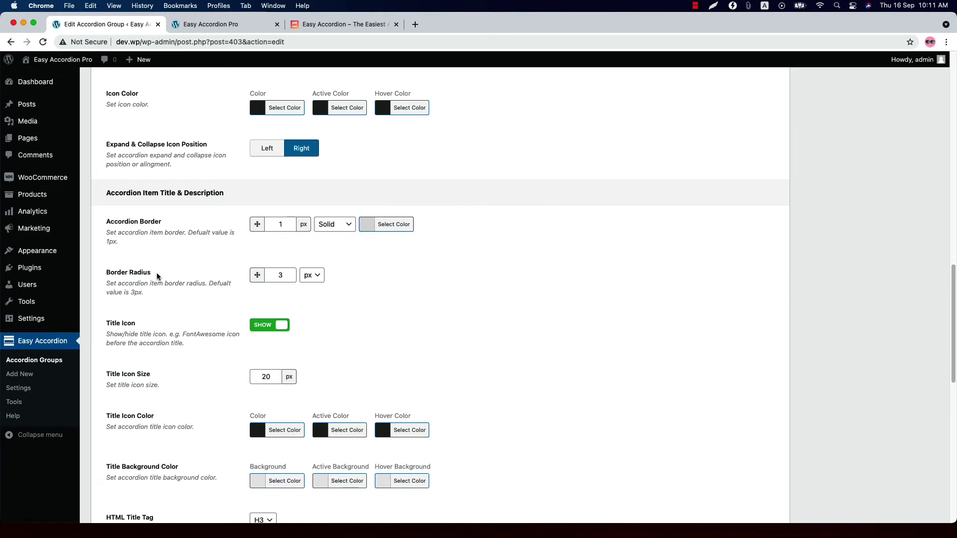
Keep the border radius unit in px and the 20 px title icons shown
left_click(316, 277)
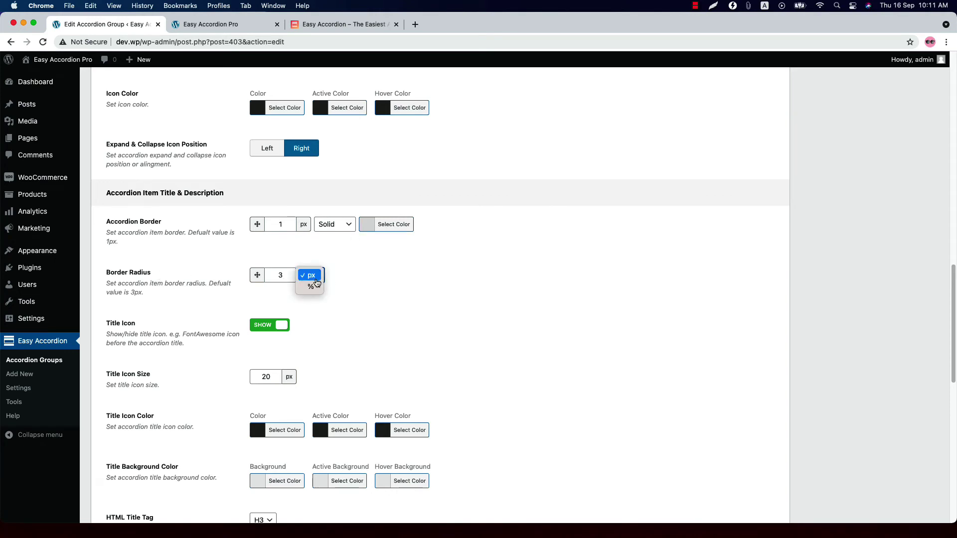
left_click(313, 276)
left_click(280, 330)
left_click(281, 331)
left_click(273, 378)
scroll(153, 339, "down", 2)
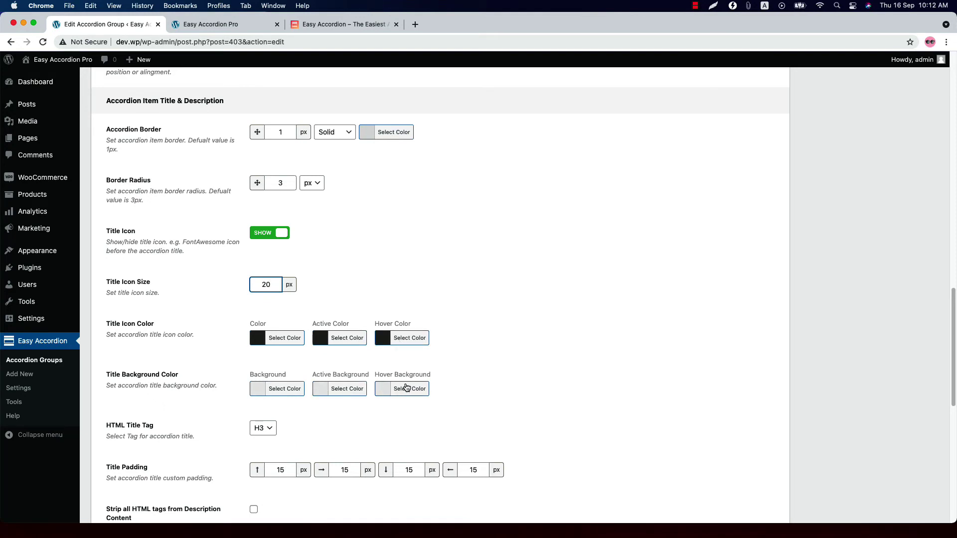
Tint the Title Background Color pink with the hue slider and update
left_click(278, 394)
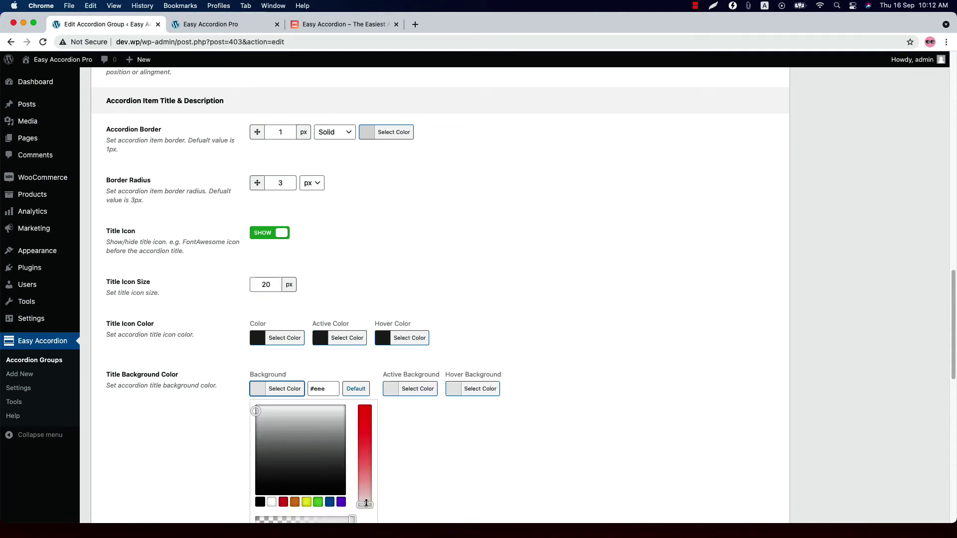
left_click_drag(365, 504, 368, 484)
scroll(711, 337, "up", 15)
left_click(904, 165)
View the pink titles live, collapse the second question, and reset the title background to Default
left_click(209, 24)
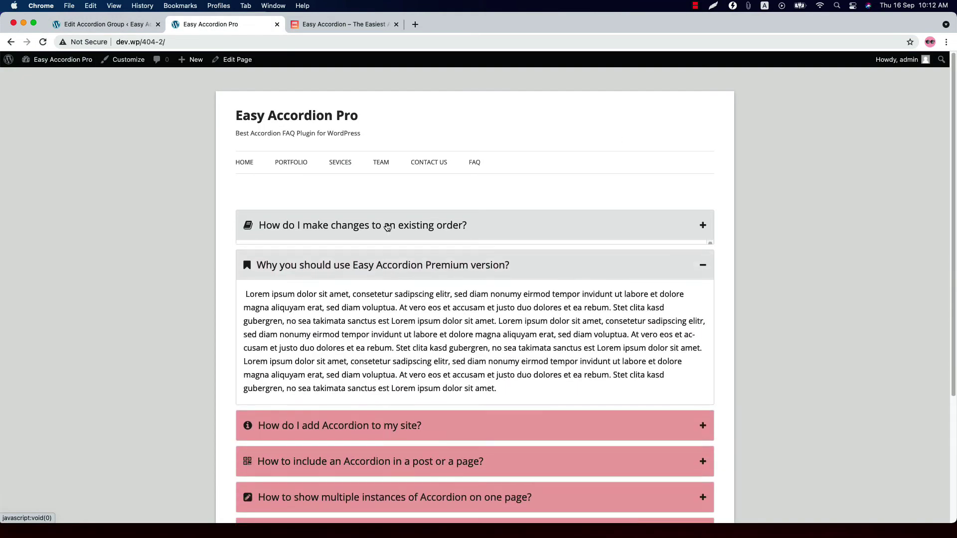
left_click(359, 263)
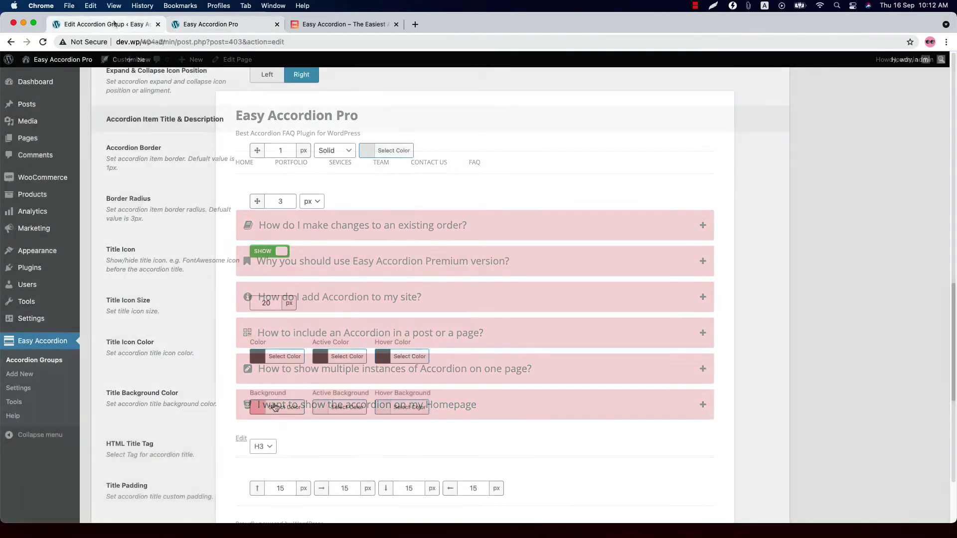
left_click(353, 405)
Keep H3 title headings, toggle Strip HTML, and leave answer line breaks enabled
scroll(324, 383, "down", 6)
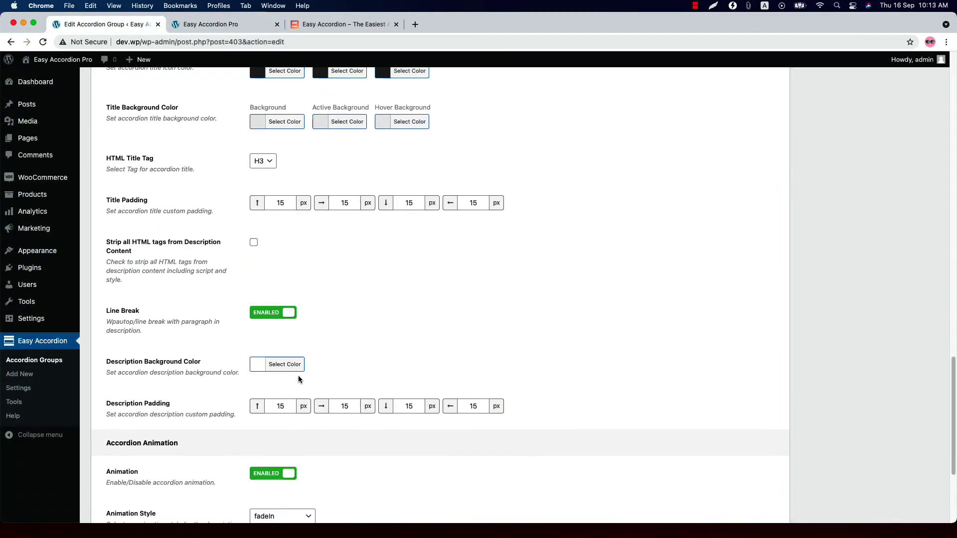
left_click(264, 161)
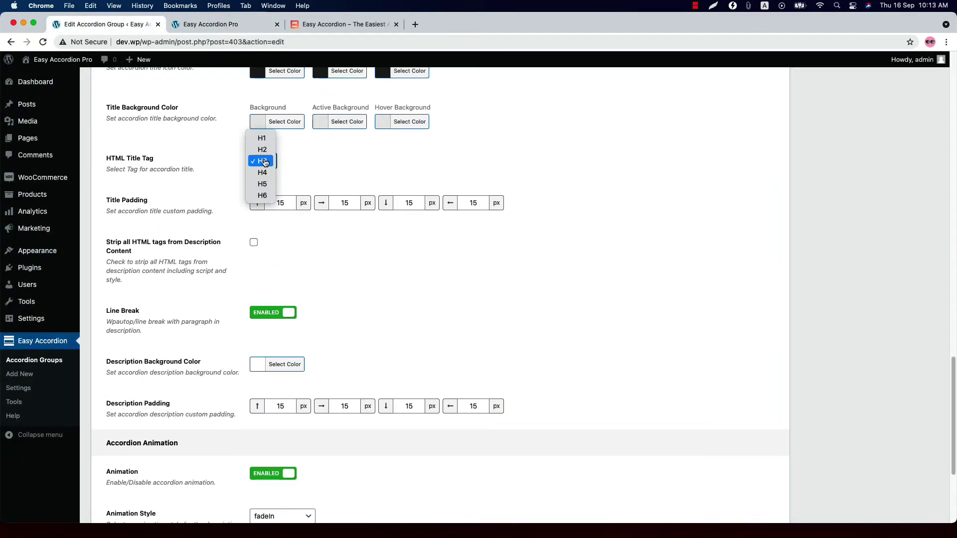
left_click(264, 161)
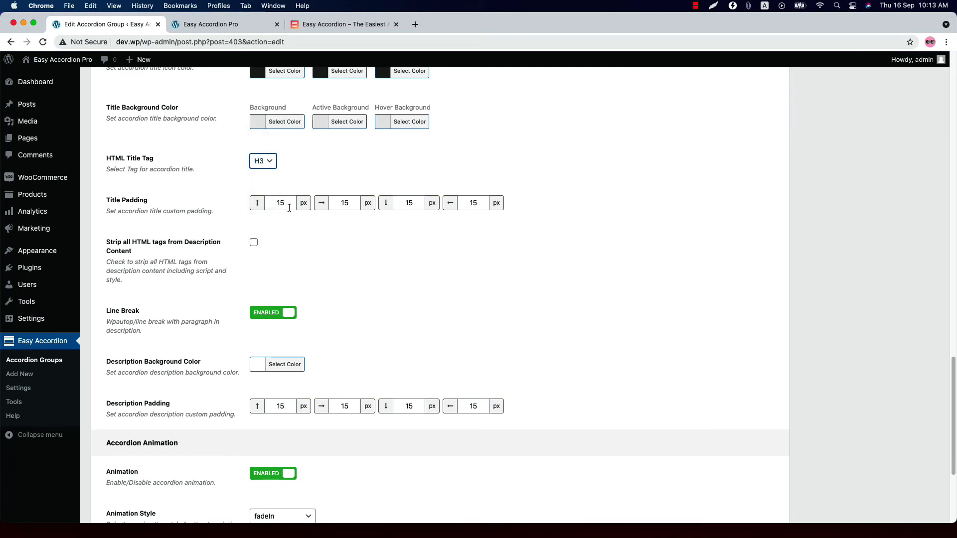
left_click(255, 243)
left_click(282, 315)
left_click(282, 315)
Set the description background to #e0e0e0, update, and check it on the reloaded live page
left_click(295, 367)
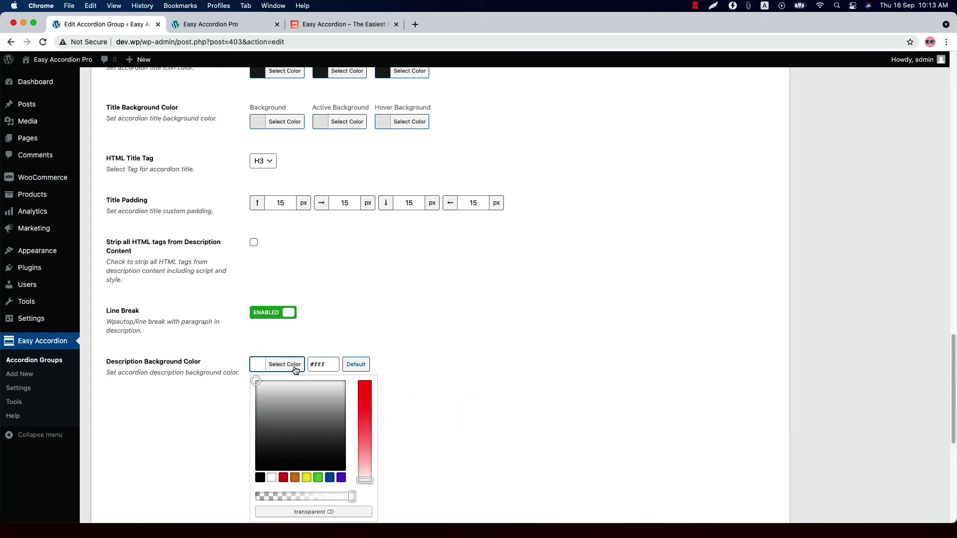
left_click(288, 391)
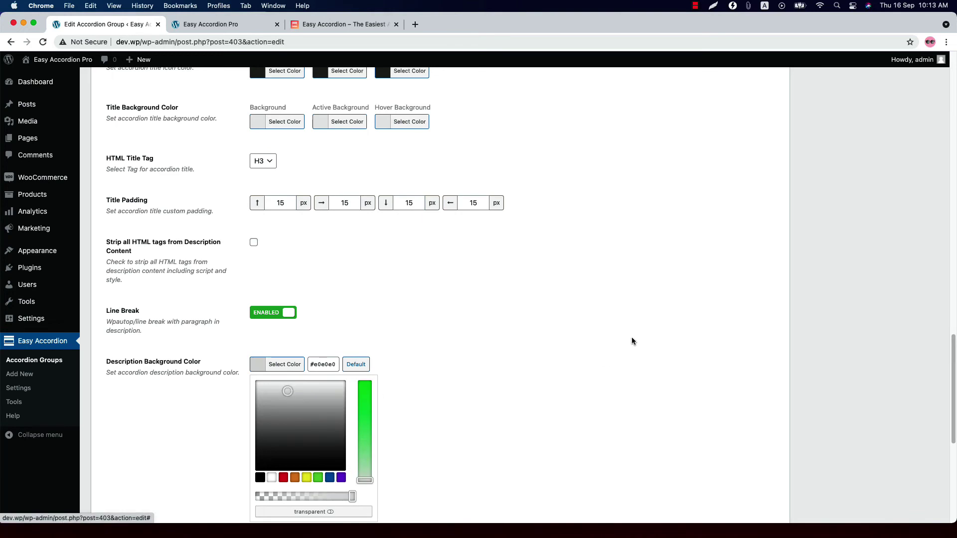
scroll(815, 234, "up", 15)
left_click(917, 228)
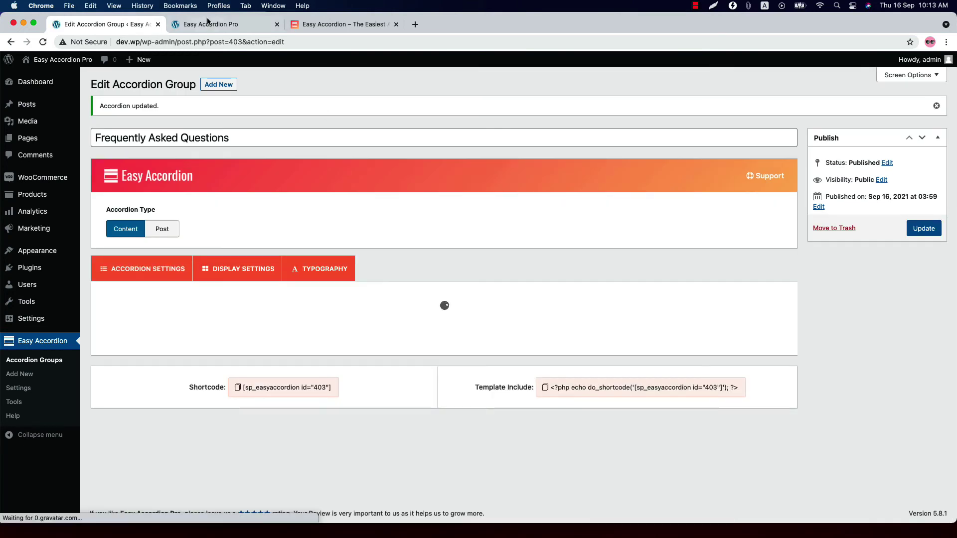
left_click(208, 23)
key("super+r")
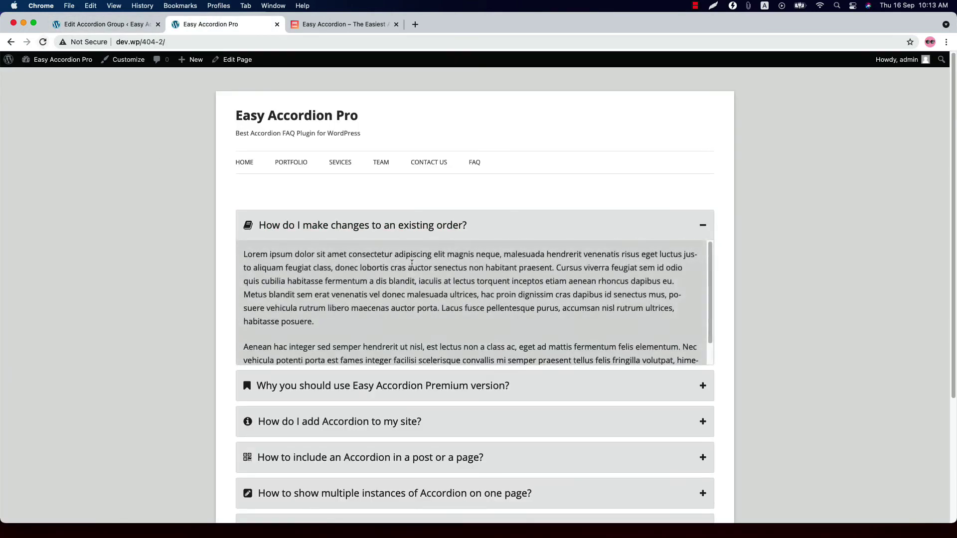
left_click(487, 234)
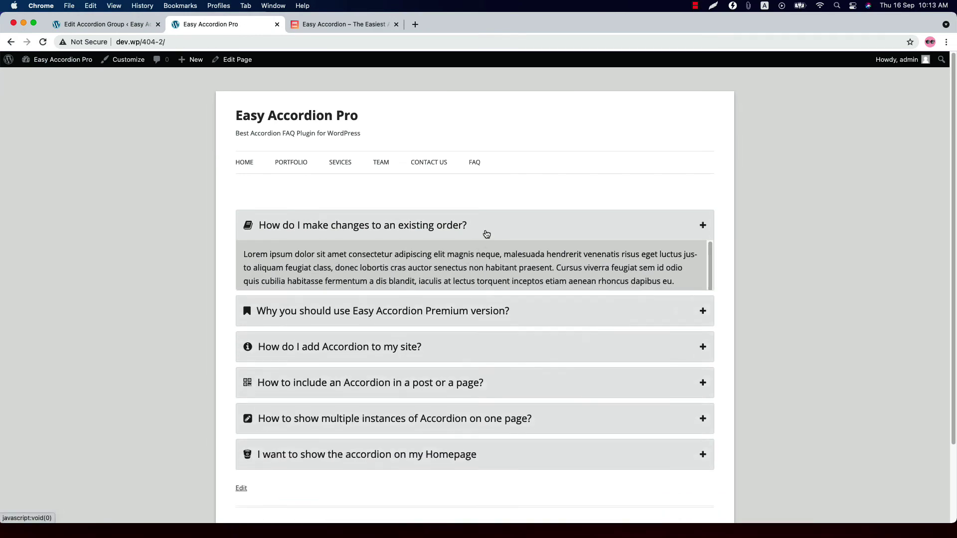
left_click(486, 234)
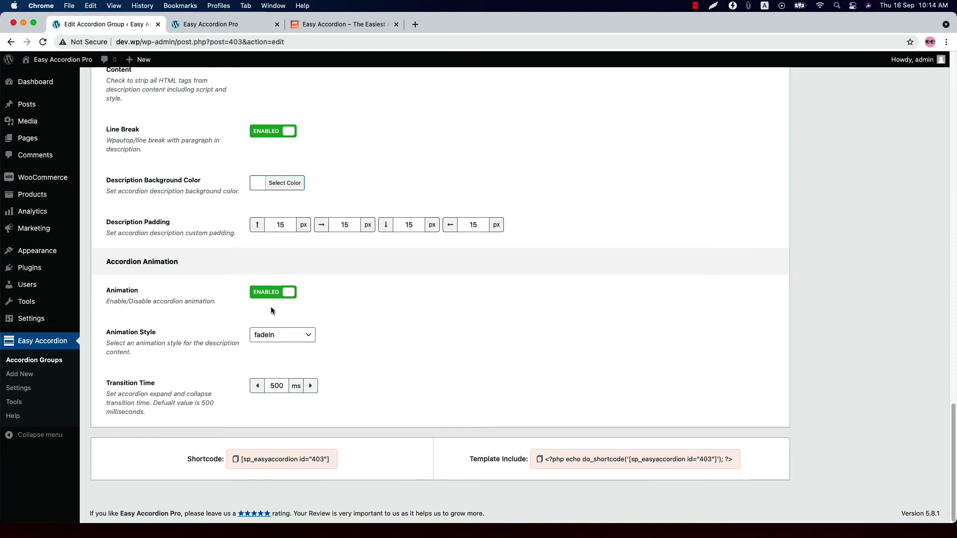
left_click(274, 293)
left_click(273, 402)
left_click(282, 335)
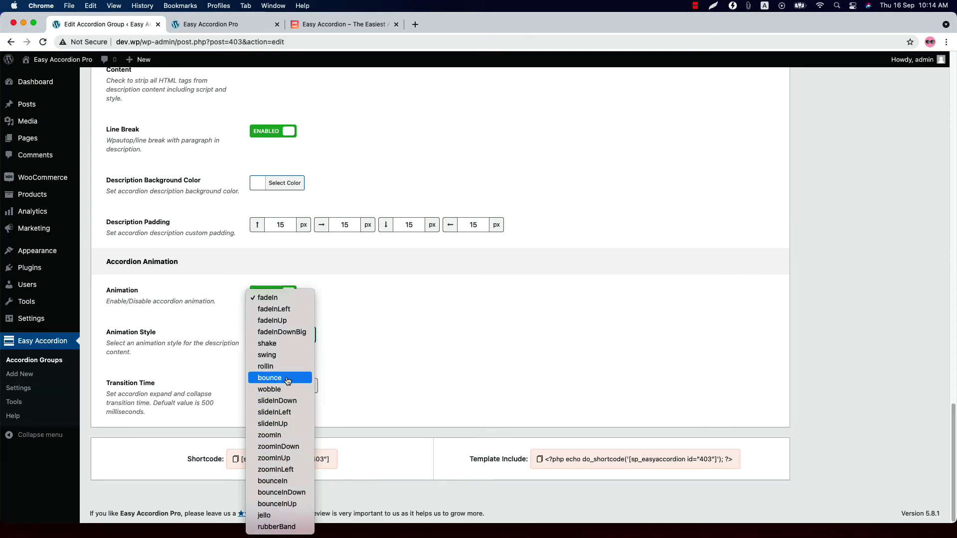
left_click(338, 330)
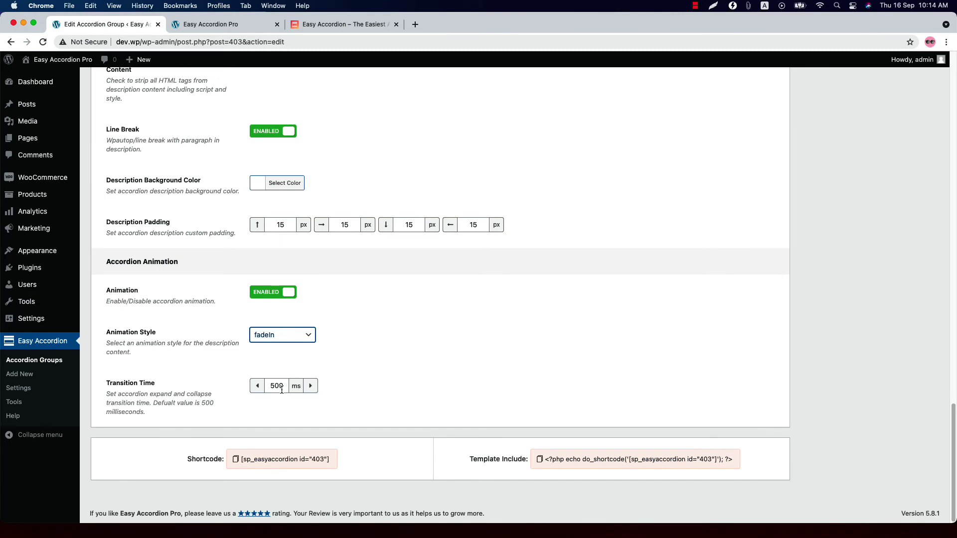
scroll(276, 385, "up", 20)
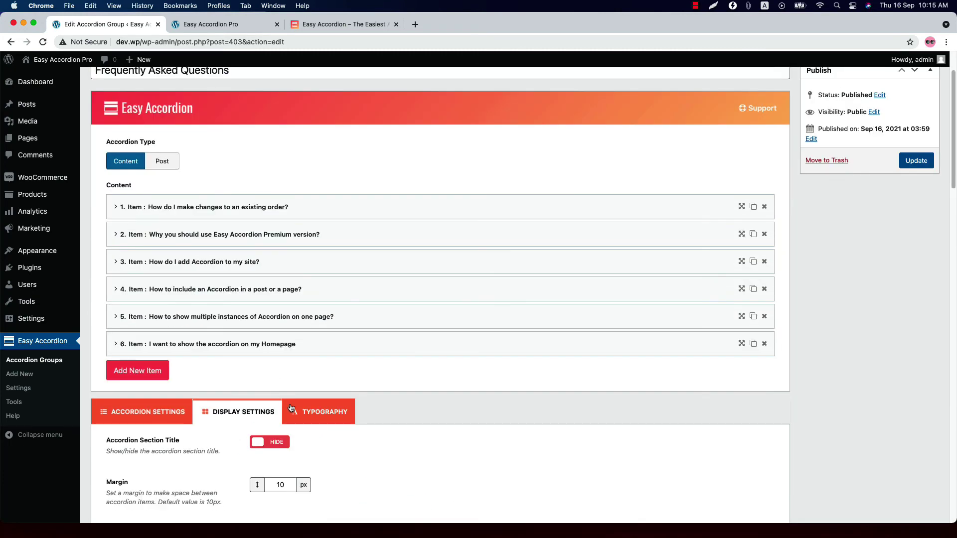
Set the Typography Item Title Color to blue (#1e73be) and save the accordion group
left_click(291, 409)
scroll(401, 397, "down", 6)
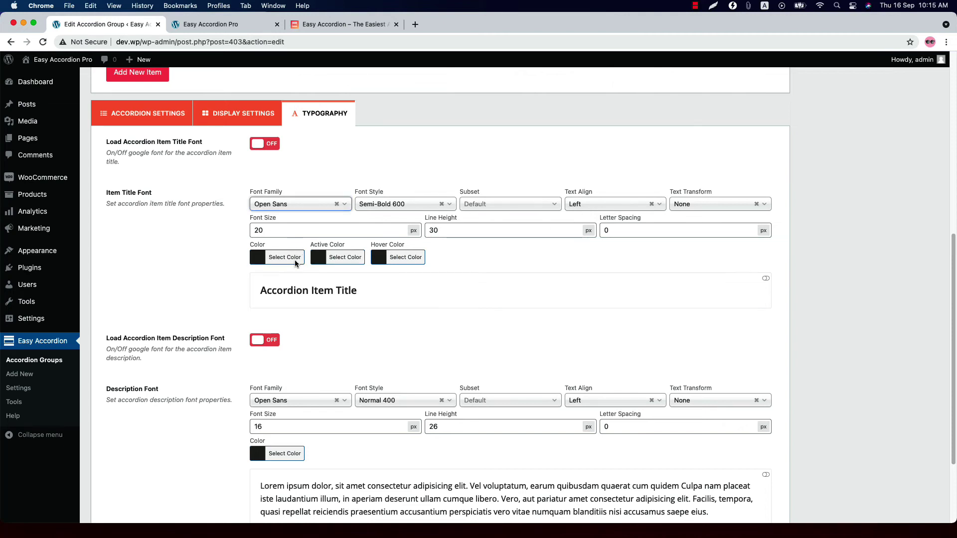
left_click(288, 260)
left_click(329, 371)
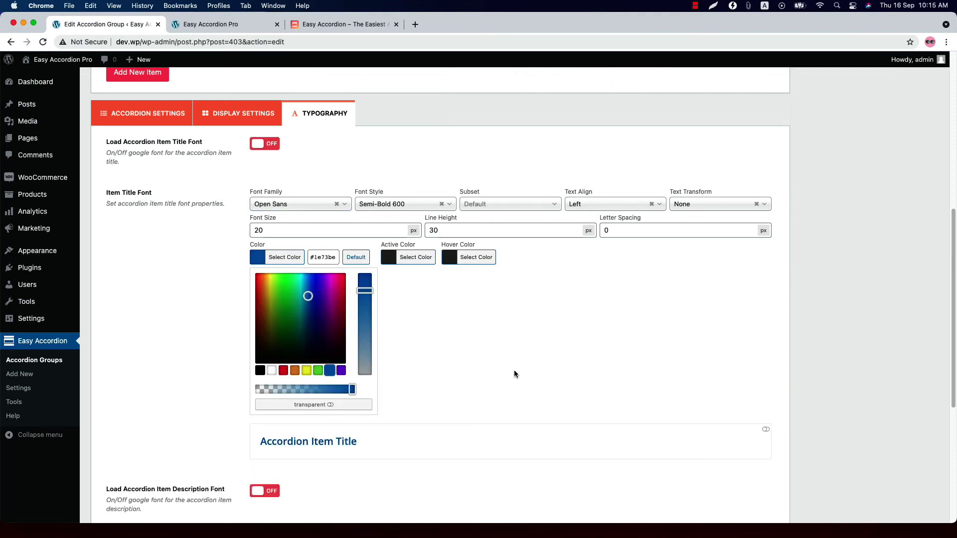
scroll(733, 358, "up", 10)
left_click(914, 229)
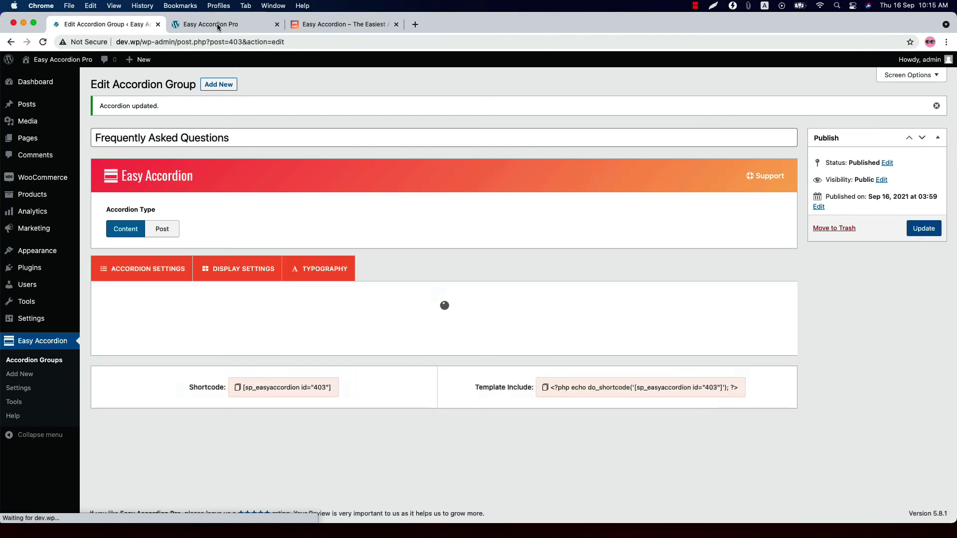
Reload the live FAQ page to confirm the question titles now appear blue
left_click(211, 24)
left_click(43, 42)
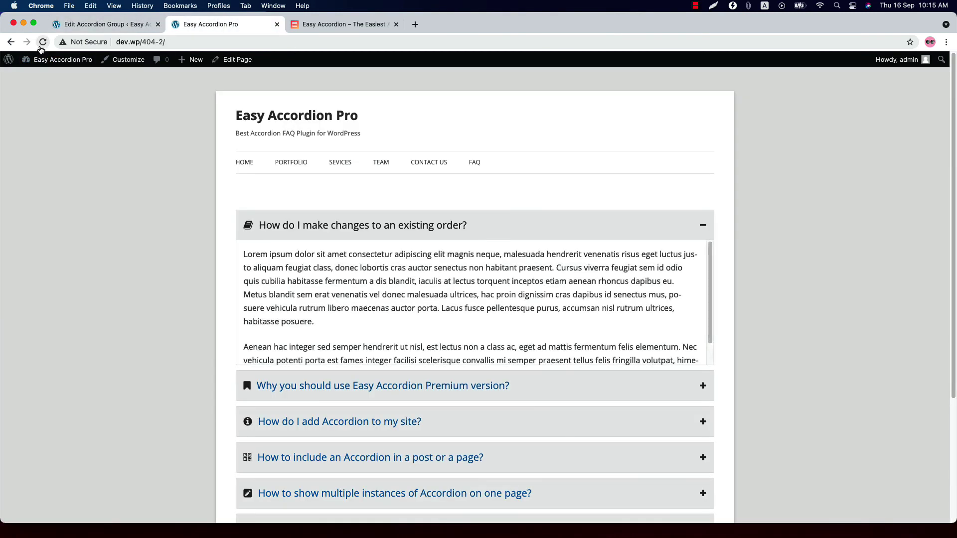
left_click(369, 225)
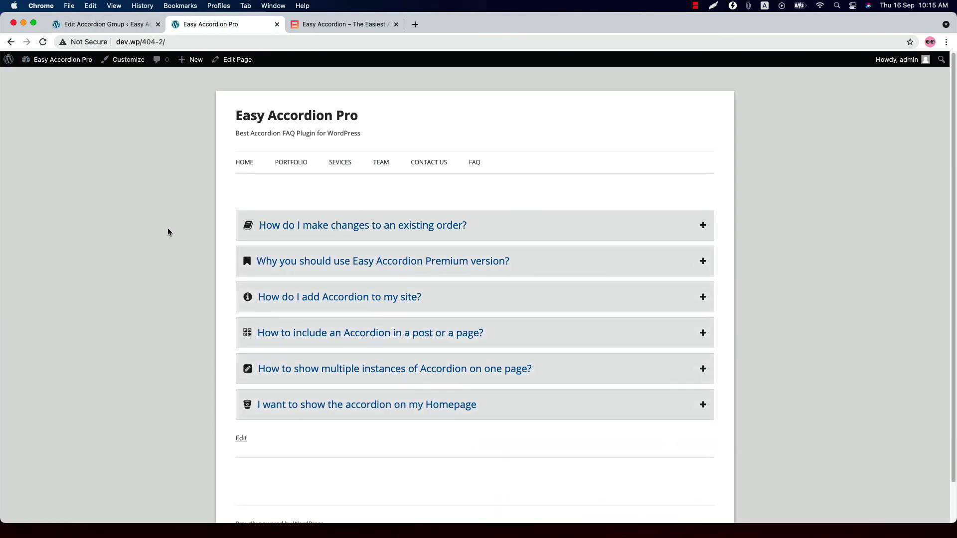
Reset the Item Title Color back to Default black in the group editor
left_click(105, 24)
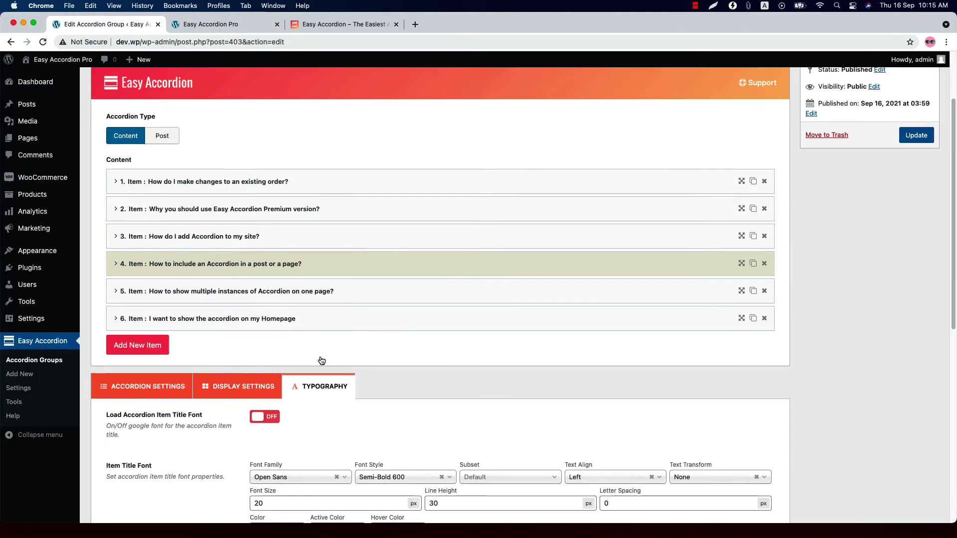
scroll(397, 337, "down", 5)
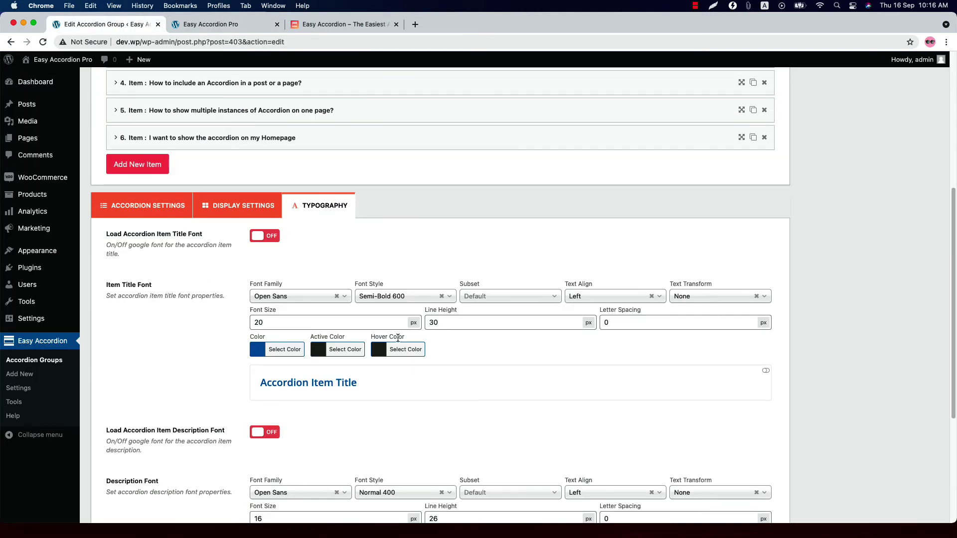
left_click(283, 349)
left_click(363, 351)
left_click(204, 339)
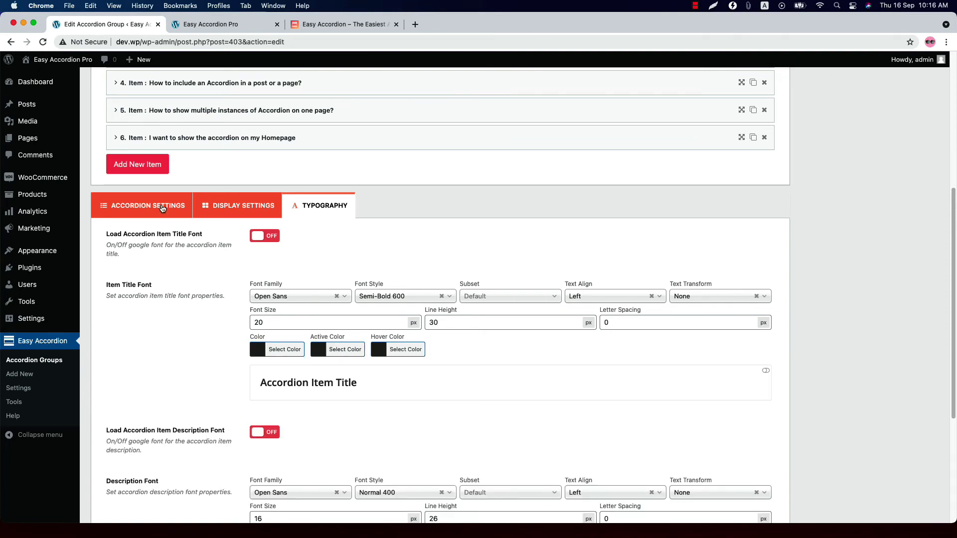
Switch the accordion to Horizontal layout in Accordion Settings and save the group
left_click(162, 208)
left_click(344, 255)
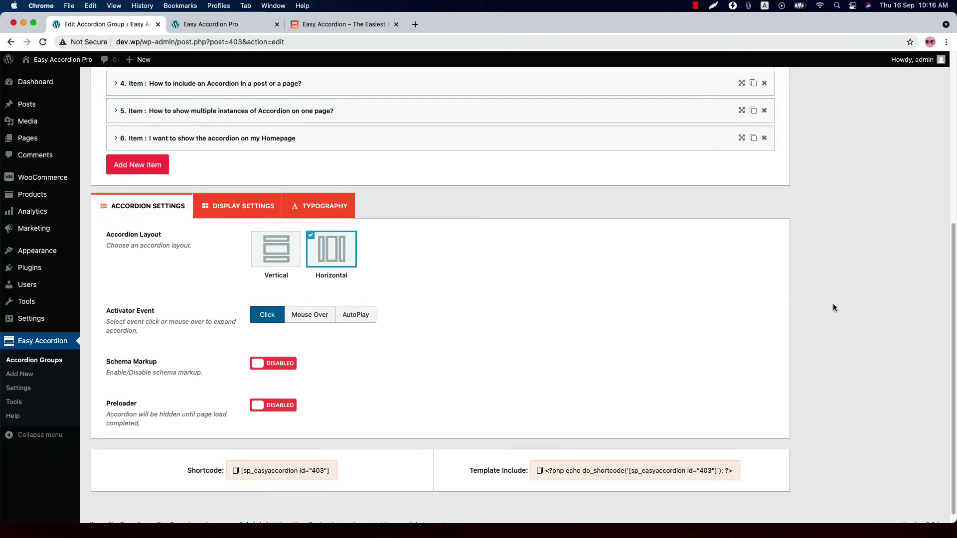
scroll(834, 304, "up", 5)
left_click(915, 229)
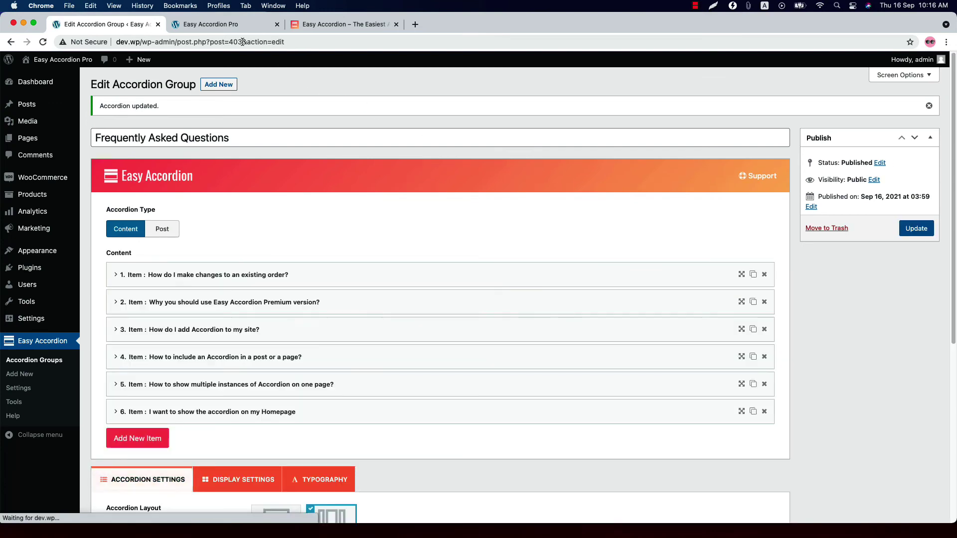
Reload the live page to check the horizontal side-panel layout, then return to the editor
key("ctrl+Tab")
left_click(43, 42)
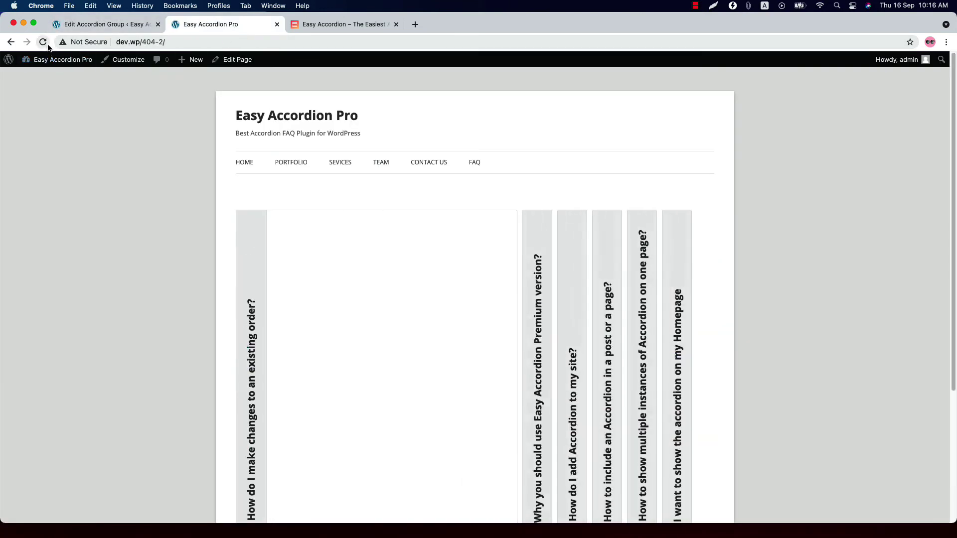
scroll(437, 269, "down", 4)
scroll(437, 269, "up", 2)
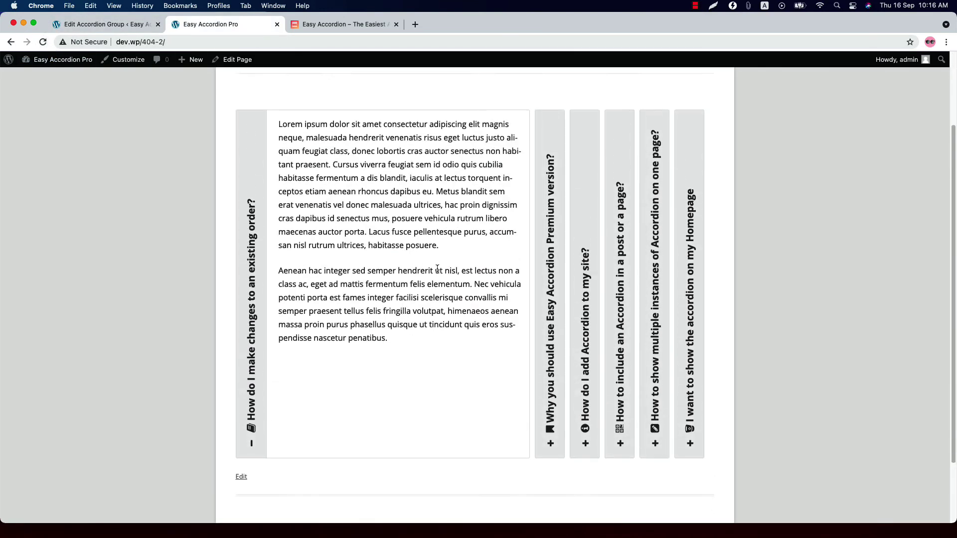
left_click(115, 25)
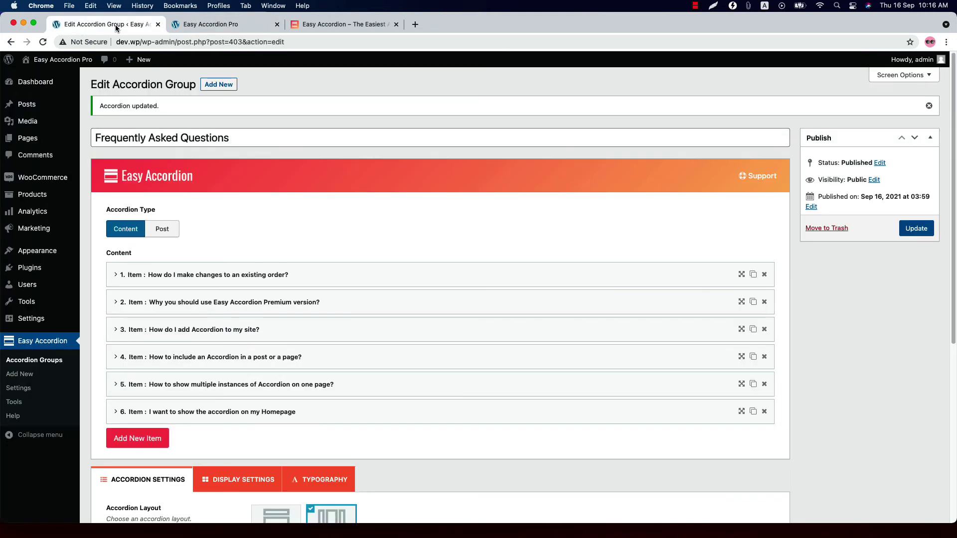
Open Easy Accordion Settings' WooCommerce section: FAQs tab enabled, labelled FAQs, priority 50
left_click(31, 393)
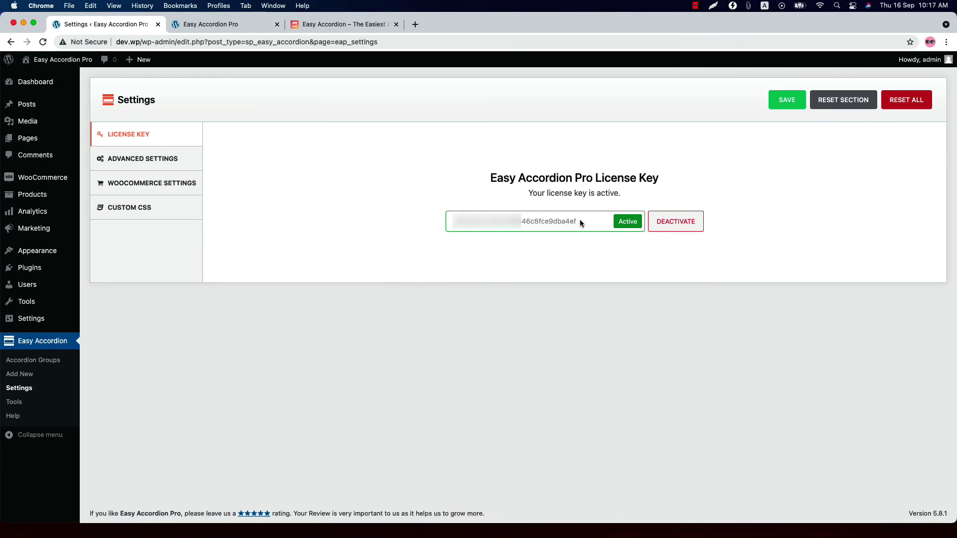
left_click(165, 161)
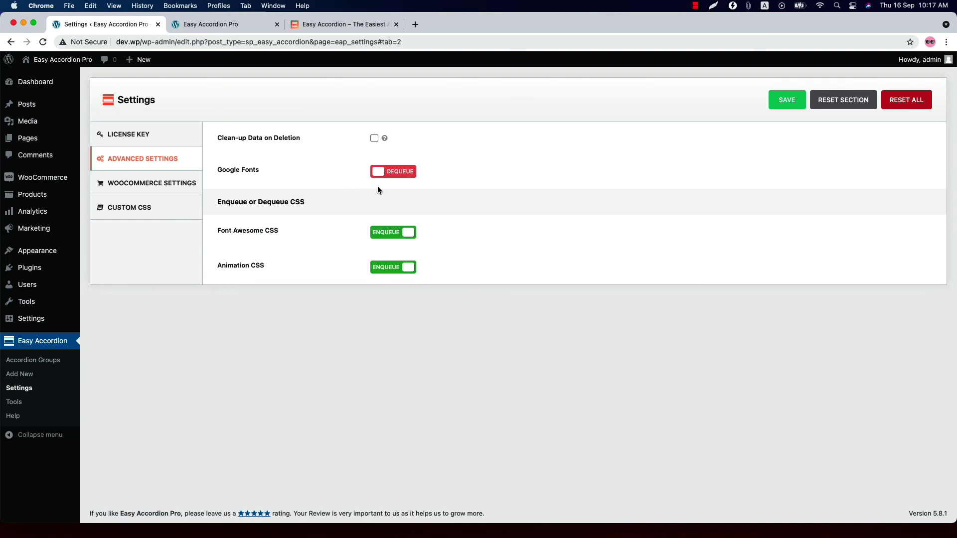
left_click(163, 184)
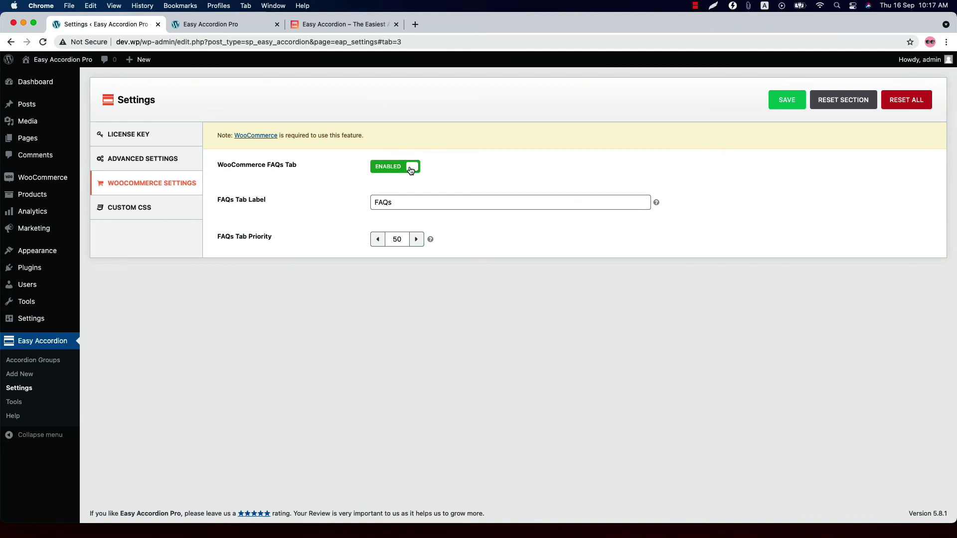
Open the Ninja T-Shirt product from the WooCommerce products list for editing
mouse_move(32, 194)
left_click(116, 194, "super")
left_click(341, 29)
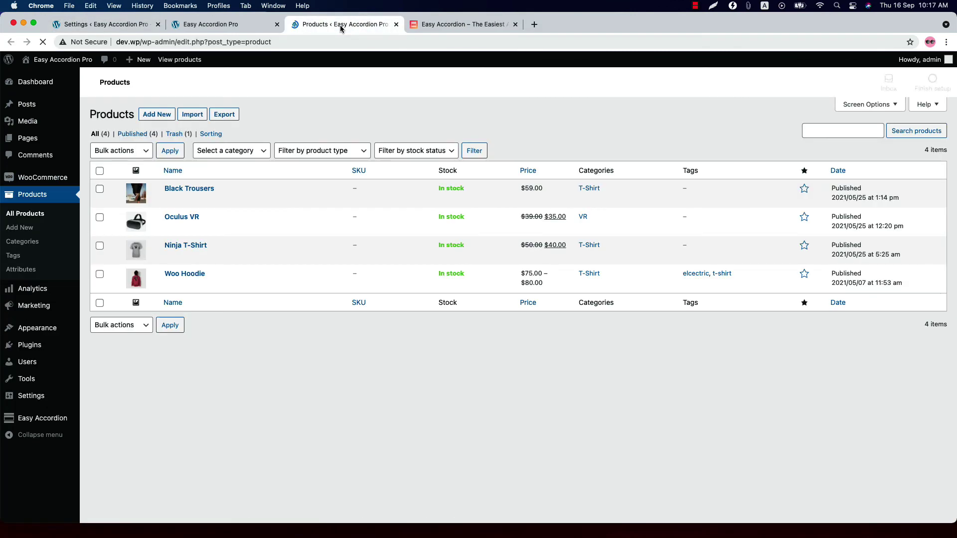
left_click(189, 246)
Attach the Frequently Asked Questions accordion under Product data > EA FAQs and update the product
scroll(129, 255, "down", 7)
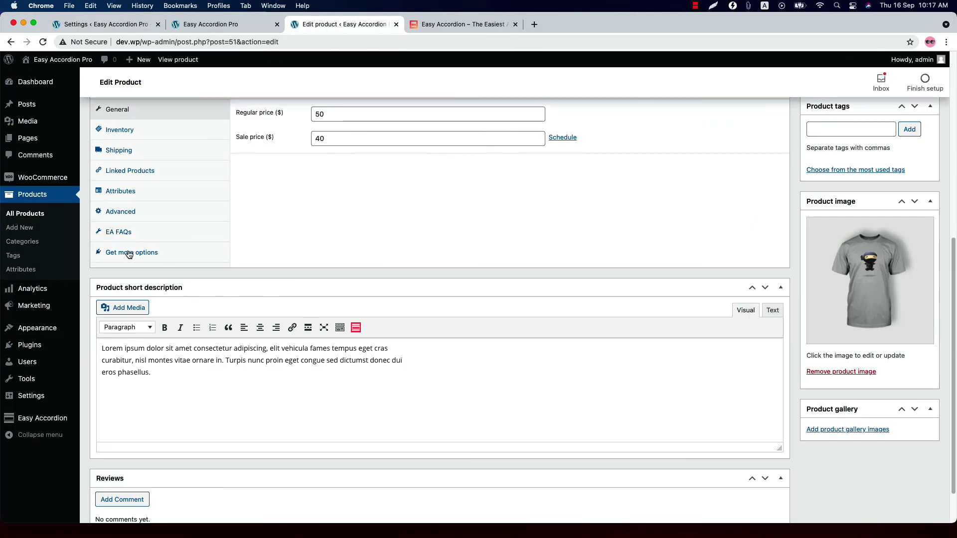
left_click(119, 232)
scroll(260, 152, "down", 10)
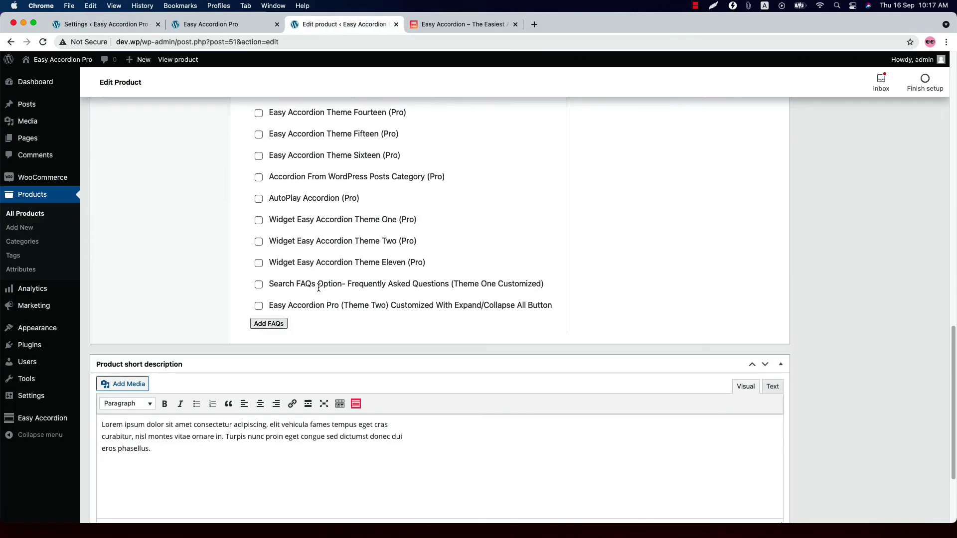
left_click(271, 324)
scroll(545, 310, "up", 10)
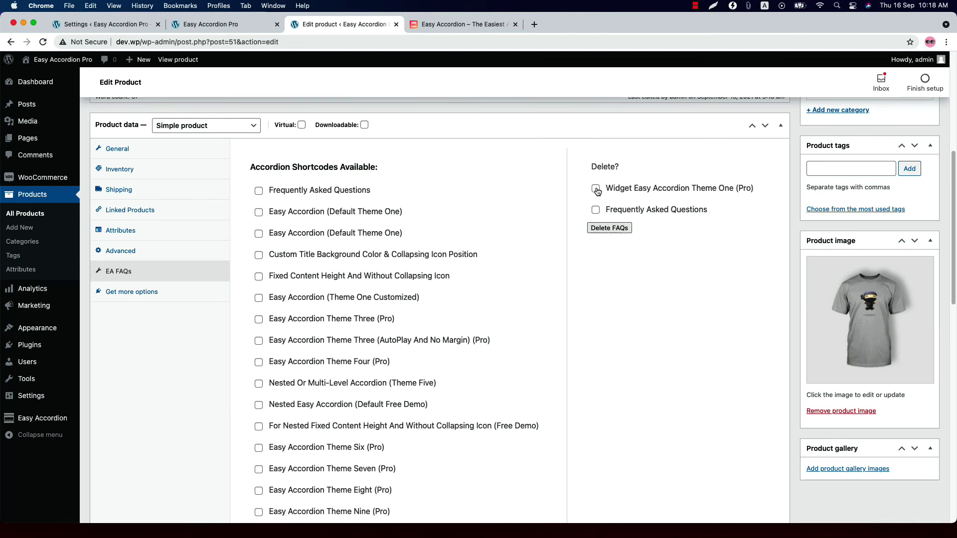
scroll(683, 289, "up", 5)
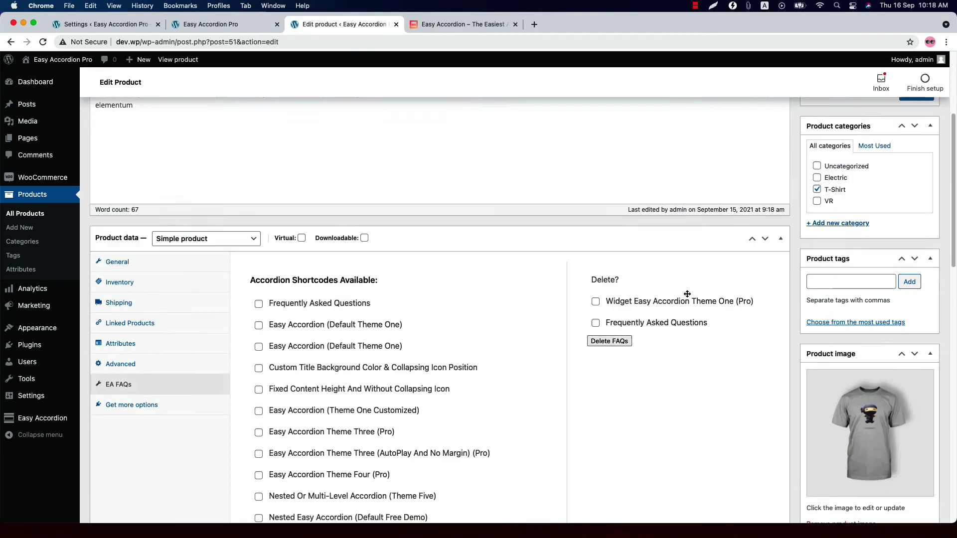
left_click(910, 154)
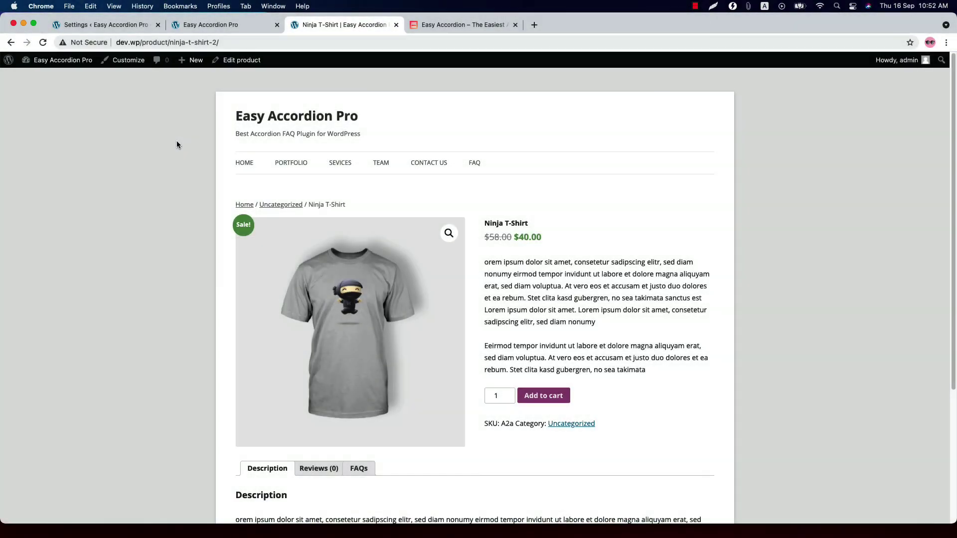
Check the product's live FAQs tab, toggling the first, Premium version and Homepage FAQ items
scroll(543, 321, "down", 5)
left_click(357, 284)
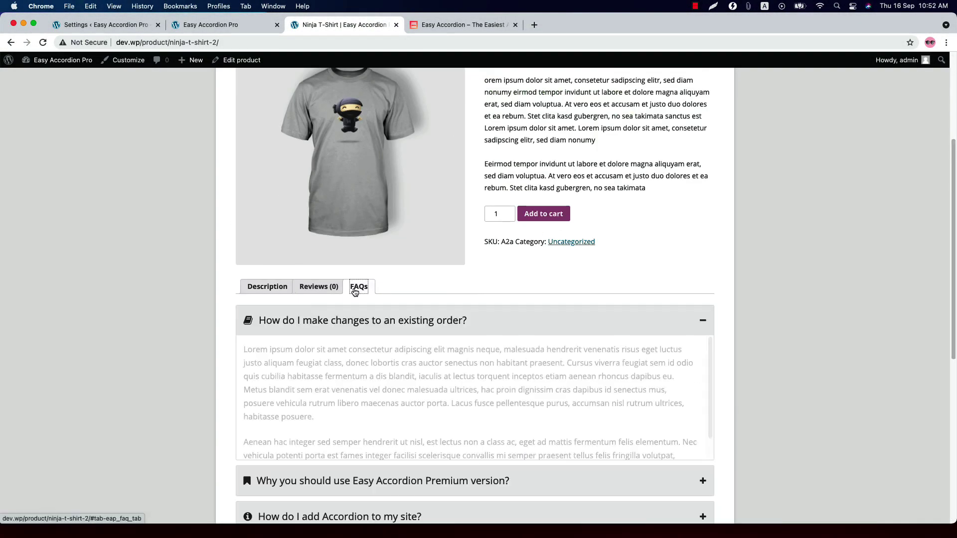
scroll(356, 284, "down", 3)
left_click(422, 235)
left_click(423, 271)
left_click(422, 272)
scroll(422, 271, "down", 3)
left_click(403, 321)
left_click(404, 321)
scroll(403, 321, "up", 2)
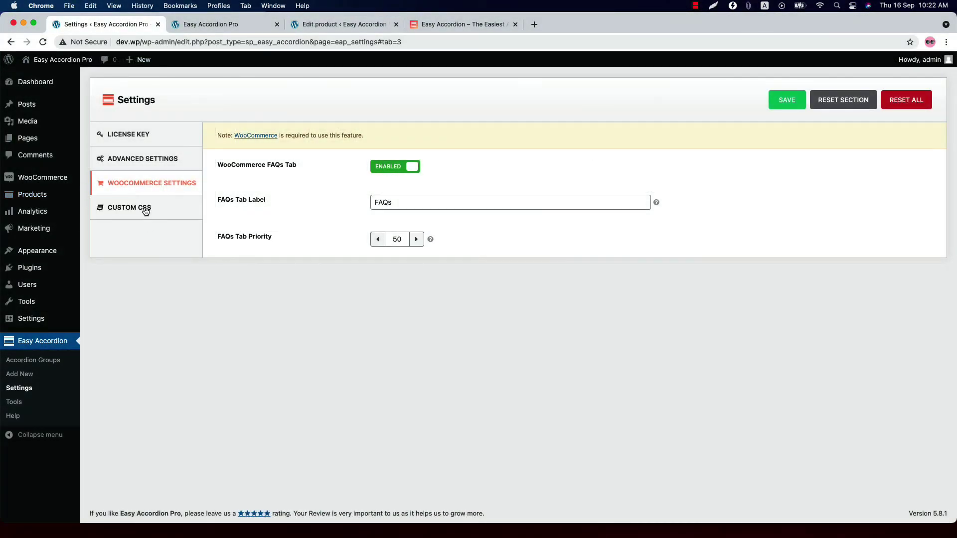
Go from the Custom CSS settings to the Easy Accordion Tools page for exporting groups
left_click(146, 209)
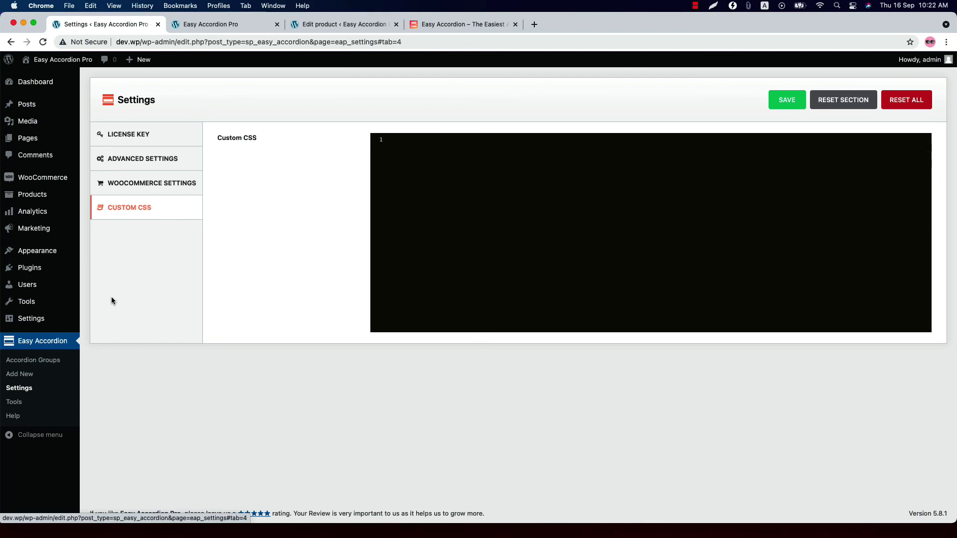
left_click(22, 404)
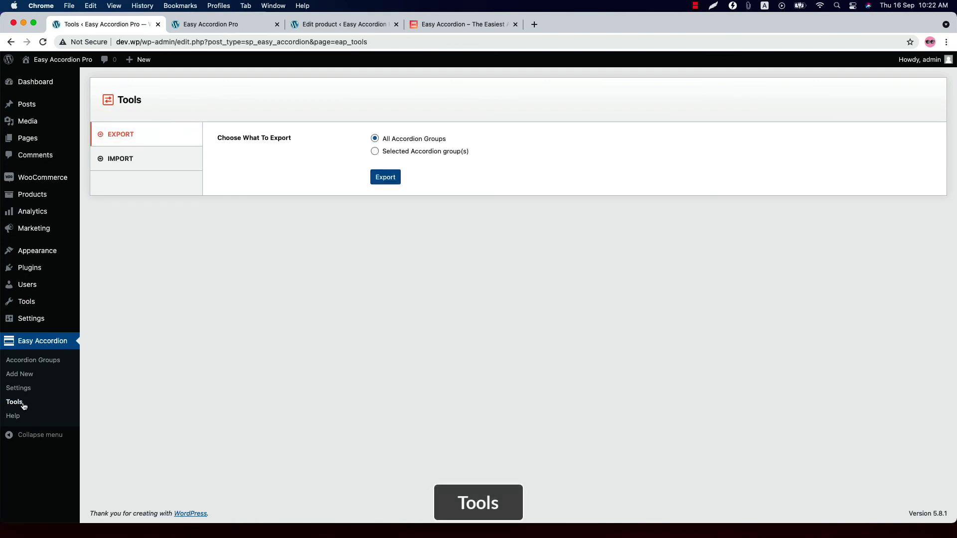